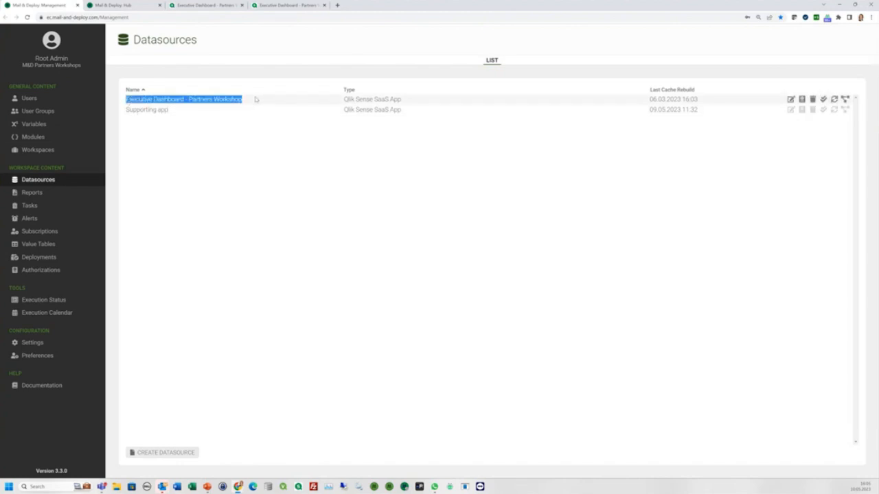
Open the '04 Sales Analysis - Hub - All Sales Reps available' report's PowerPoint template in the Report Designer.
{"action": "left_click", "coordinate": [31, 193]}
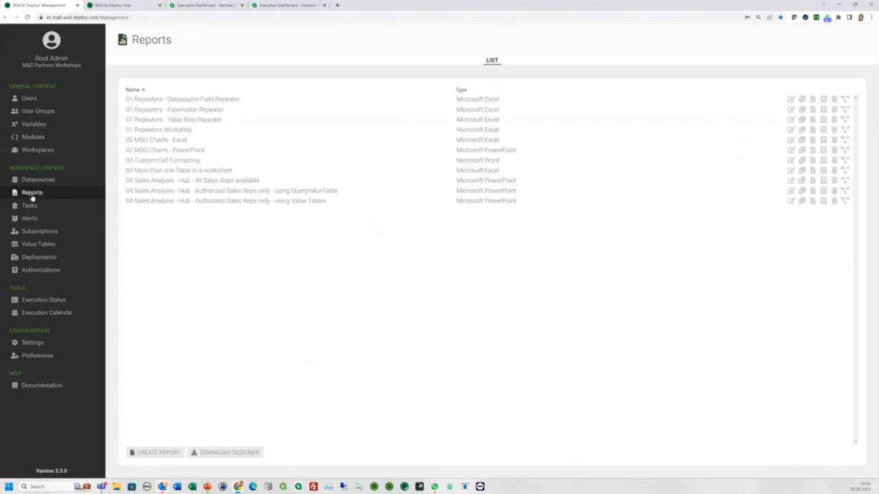
{"action": "left_click_drag", "start_coordinate": [128, 186], "coordinate": [264, 182]}
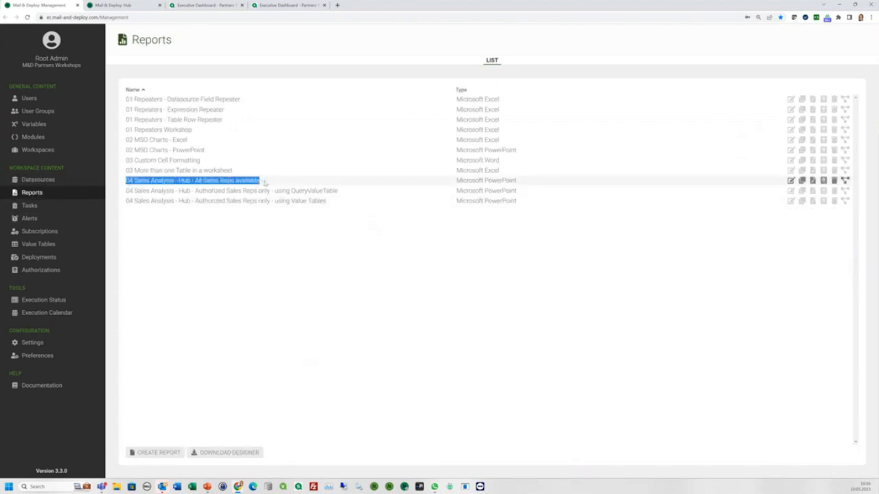
{"action": "left_click", "coordinate": [812, 181]}
{"action": "left_click", "coordinate": [464, 77]}
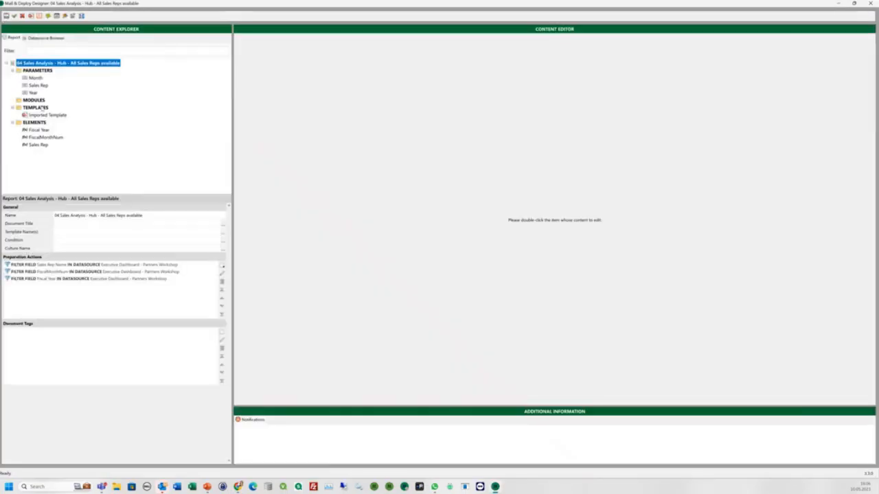
{"action": "left_click", "coordinate": [42, 115]}
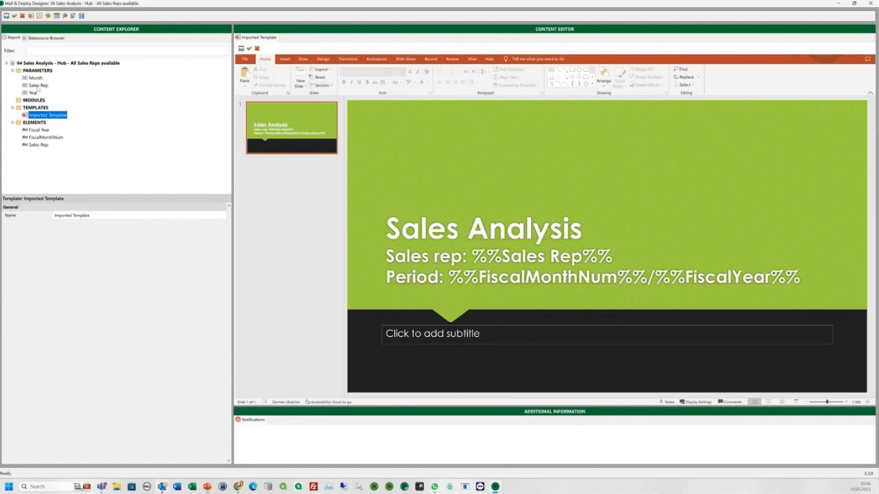
Inspect the report's Month, Sales Rep and Year parameter settings.
{"action": "left_click", "coordinate": [34, 63]}
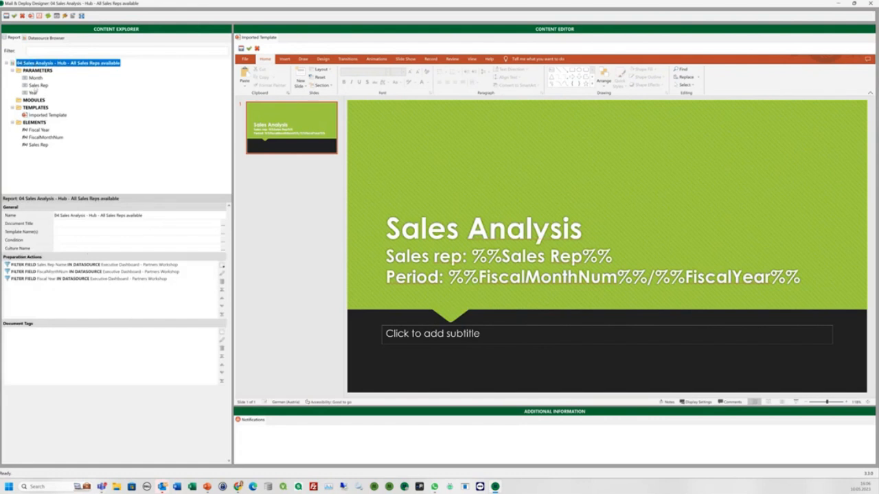
{"action": "left_click", "coordinate": [34, 78]}
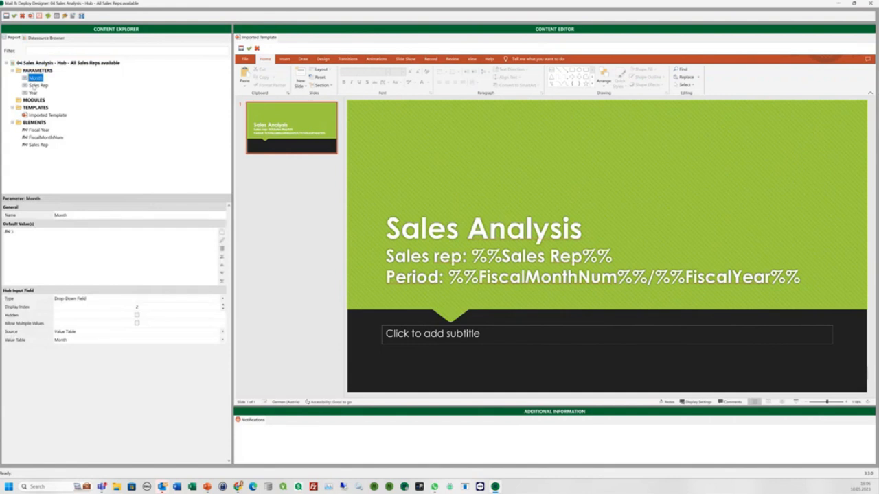
{"action": "left_click", "coordinate": [35, 85]}
{"action": "left_click", "coordinate": [33, 93]}
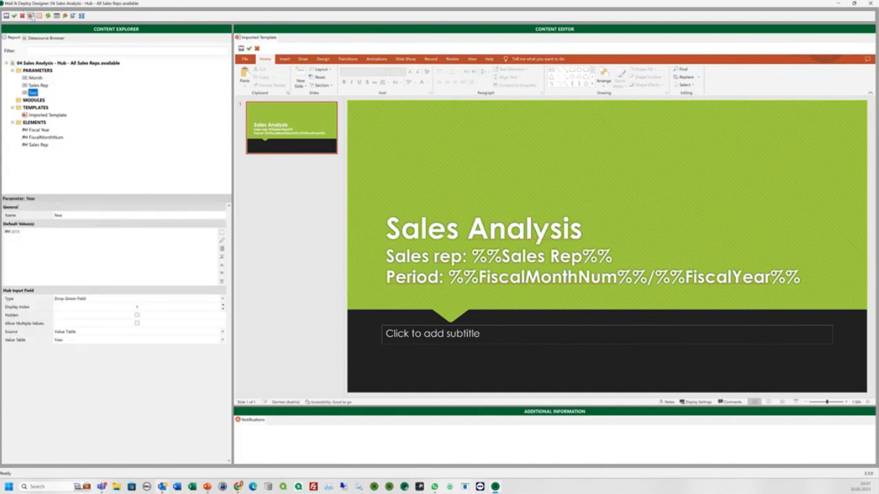
Preview the report to see a slide filled with a sales rep and period 3/2015.
{"action": "left_click", "coordinate": [31, 16]}
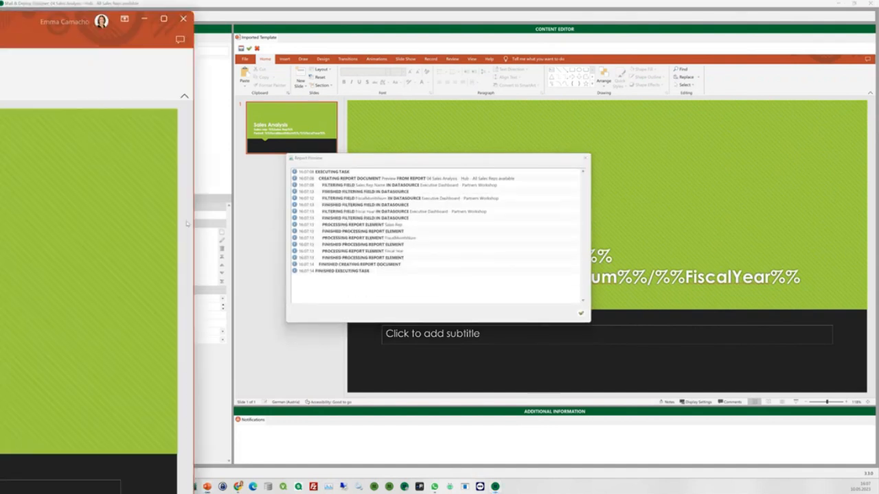
{"action": "left_click_drag", "start_coordinate": [14, 20], "coordinate": [402, 80]}
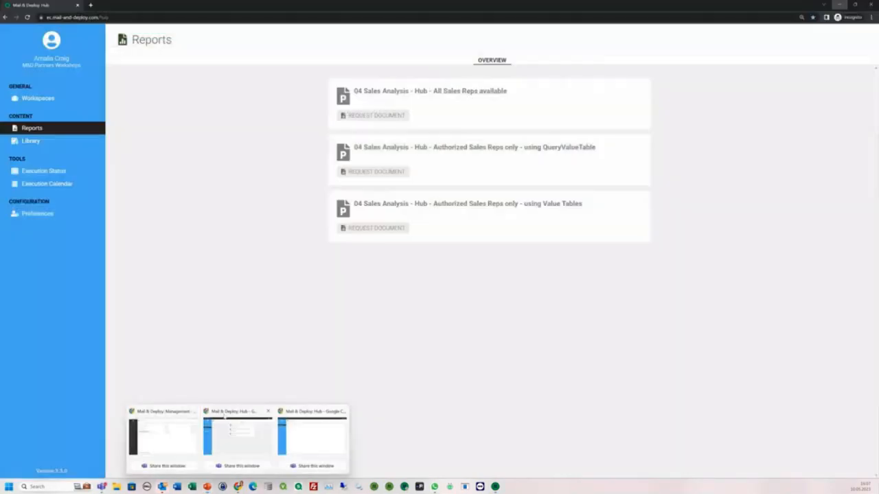
{"action": "left_click", "coordinate": [223, 430]}
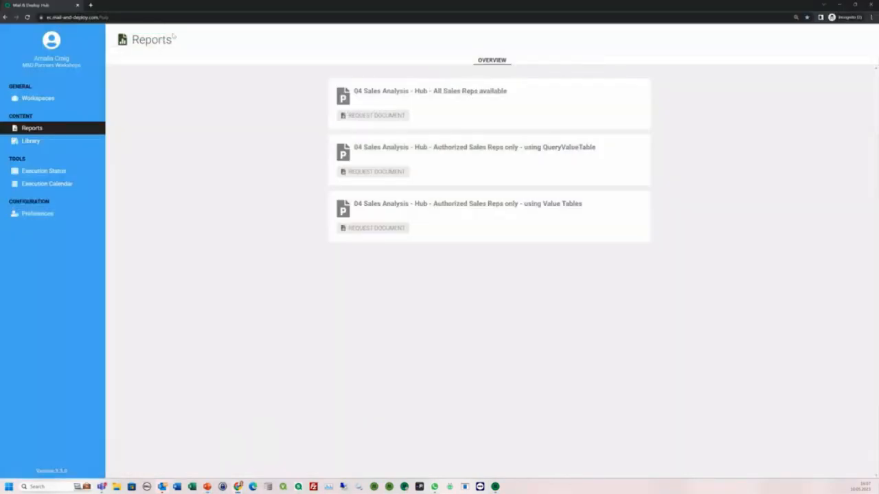
Focus the Hub page's web address bar.
{"action": "left_click", "coordinate": [124, 17]}
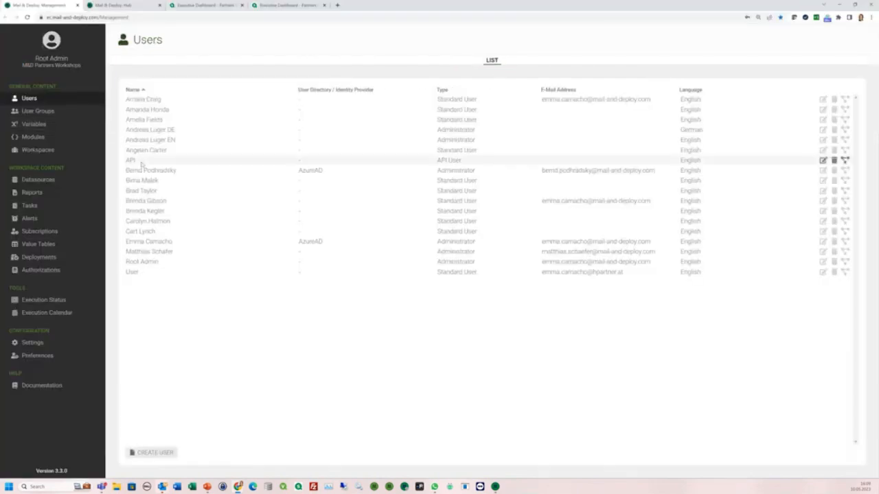
Check the first user's custom login credentials, then close their settings without changes.
{"action": "left_click_drag", "start_coordinate": [127, 102], "coordinate": [169, 110]}
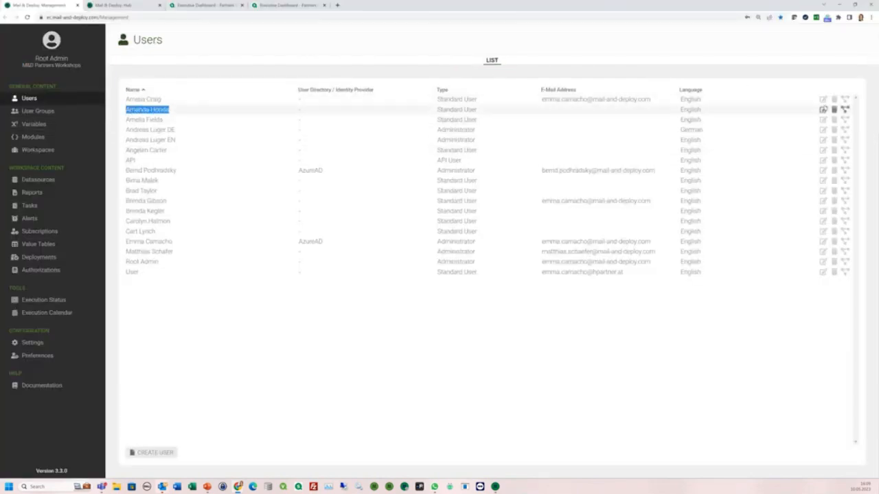
{"action": "left_click", "coordinate": [823, 99]}
{"action": "left_click", "coordinate": [524, 187]}
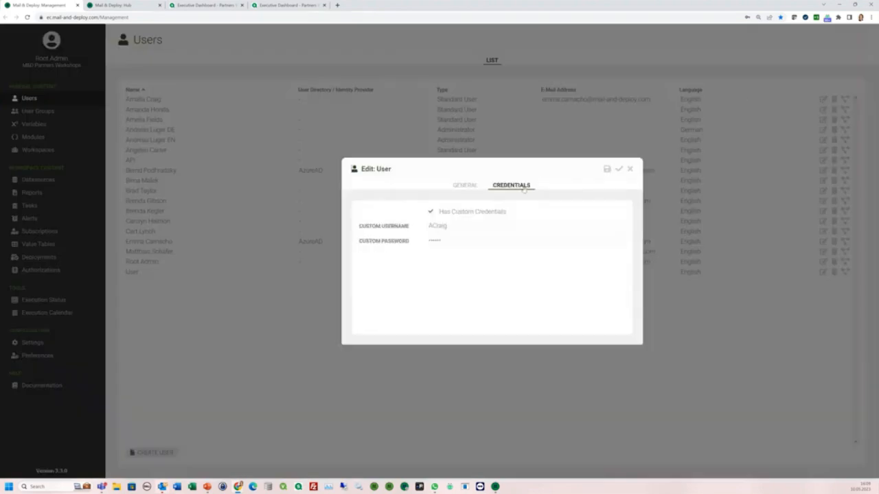
{"action": "left_click", "coordinate": [630, 169]}
{"action": "left_click_drag", "start_coordinate": [299, 171], "coordinate": [323, 171]}
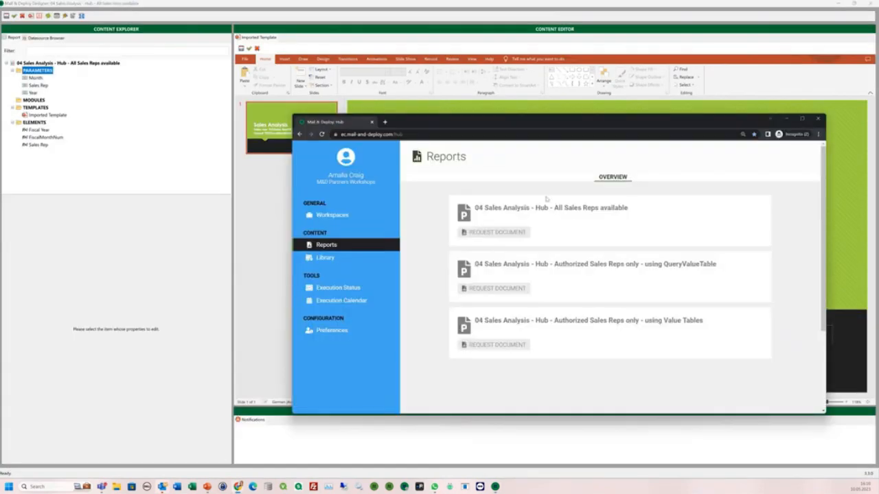
Review the All Sales Reps request form's Year (2015), Month (1) and Sales Rep choices.
{"action": "left_click", "coordinate": [462, 231]}
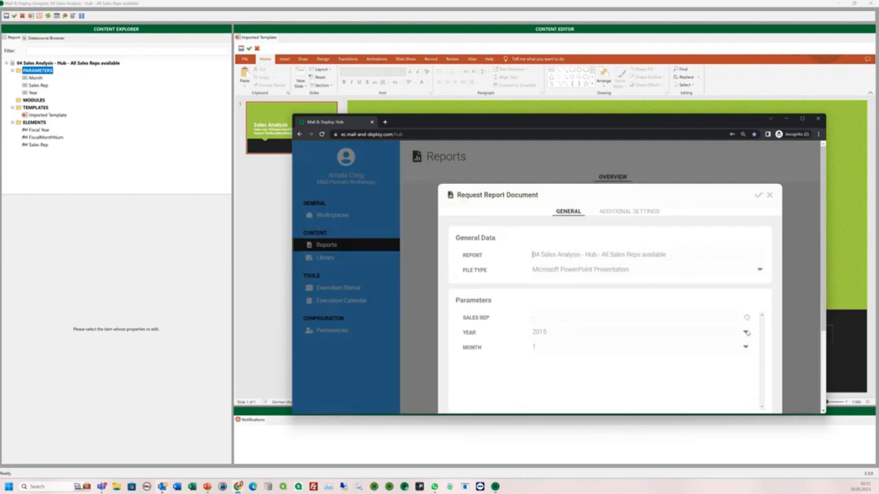
{"action": "left_click", "coordinate": [746, 333]}
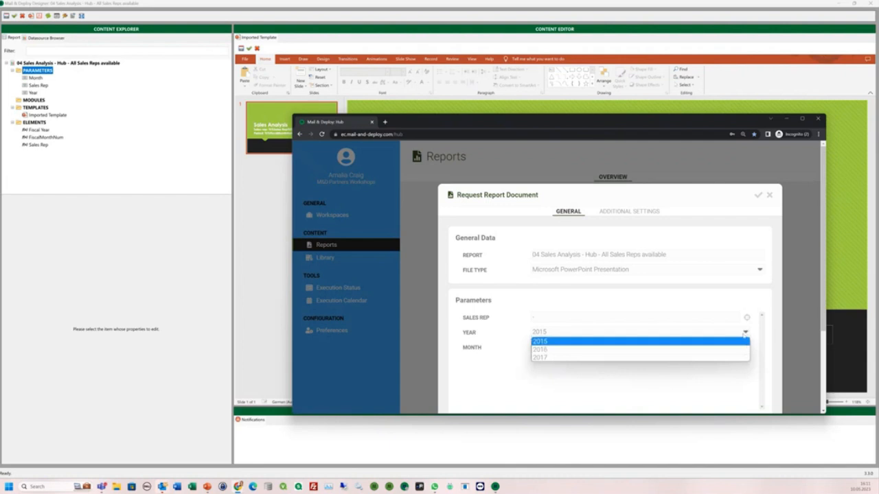
{"action": "left_click", "coordinate": [744, 340]}
{"action": "left_click", "coordinate": [746, 349]}
{"action": "left_click", "coordinate": [747, 349]}
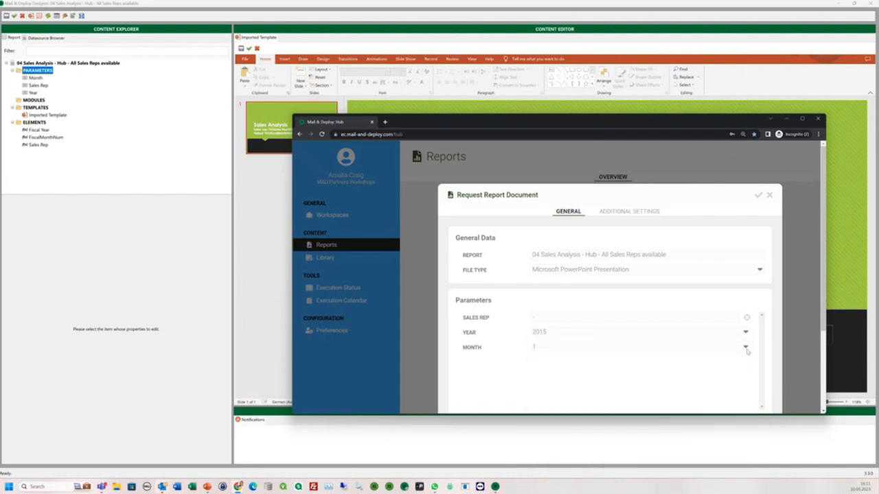
{"action": "left_click", "coordinate": [747, 318]}
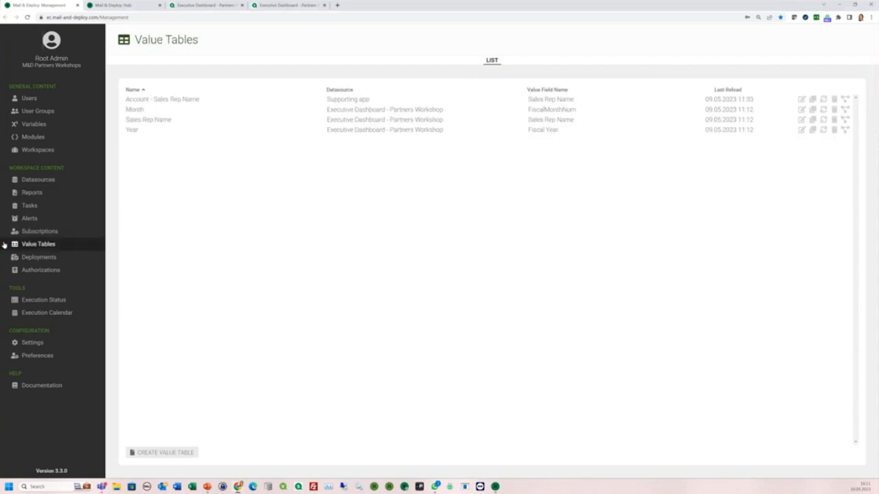
{"action": "left_click_drag", "start_coordinate": [62, 246], "coordinate": [15, 246]}
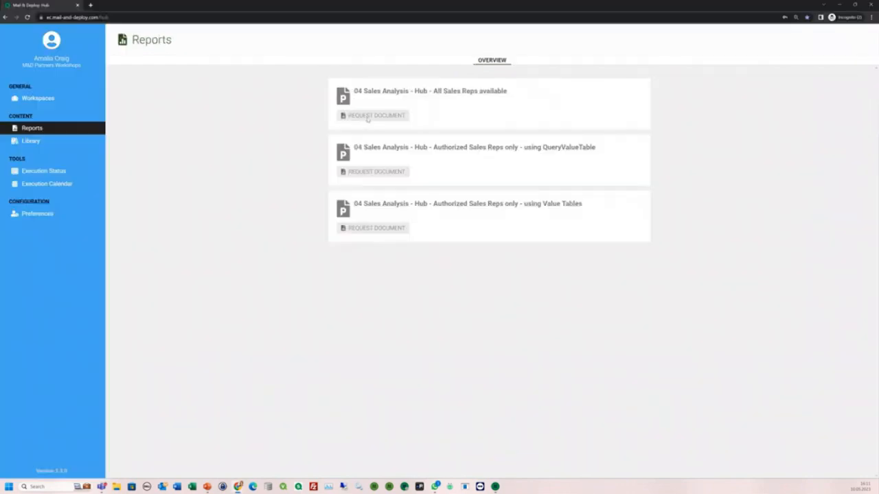
{"action": "left_click", "coordinate": [368, 119]}
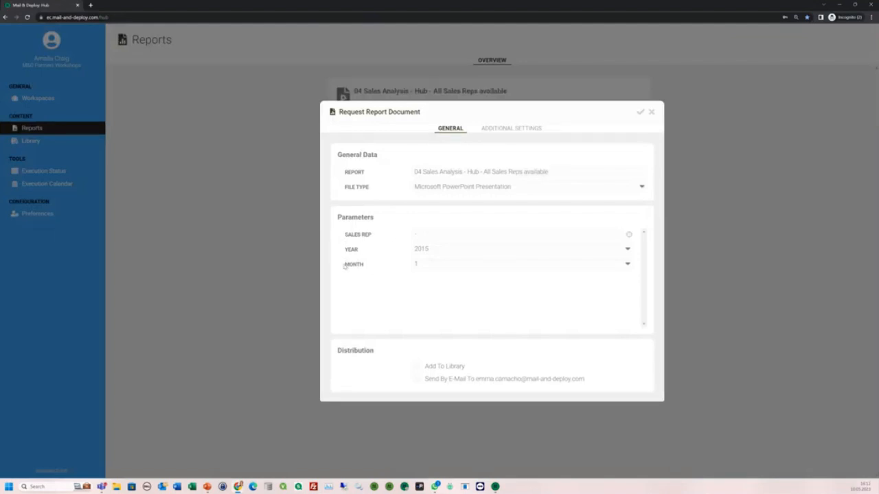
{"action": "key", "text": "alt+Tab"}
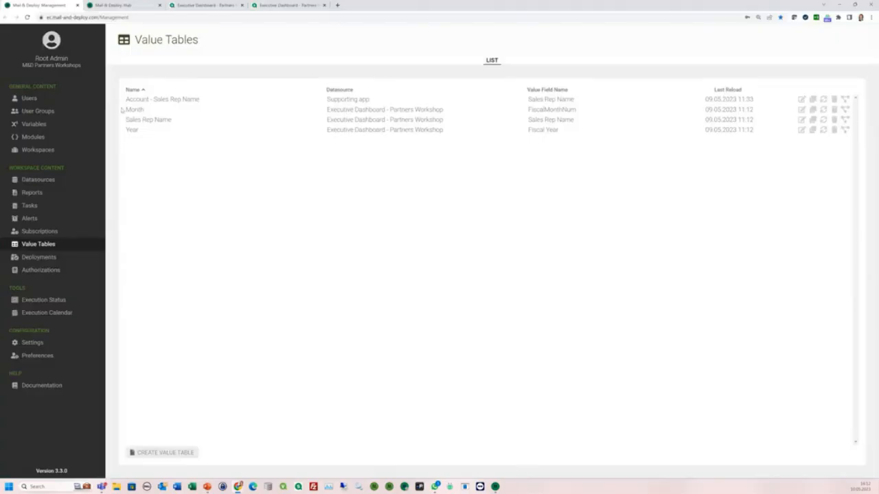
Inspect the Sales Rep Name value table's name and values without saving.
{"action": "left_click", "coordinate": [801, 119]}
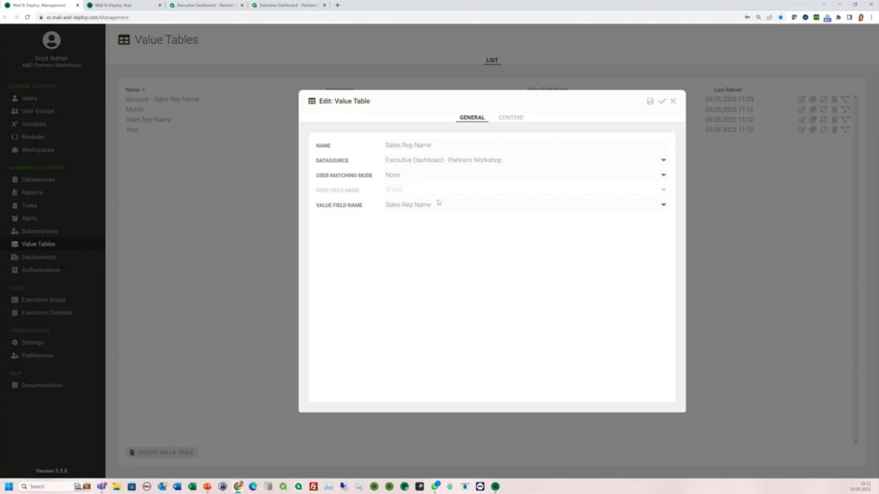
{"action": "left_click_drag", "start_coordinate": [439, 146], "coordinate": [371, 146]}
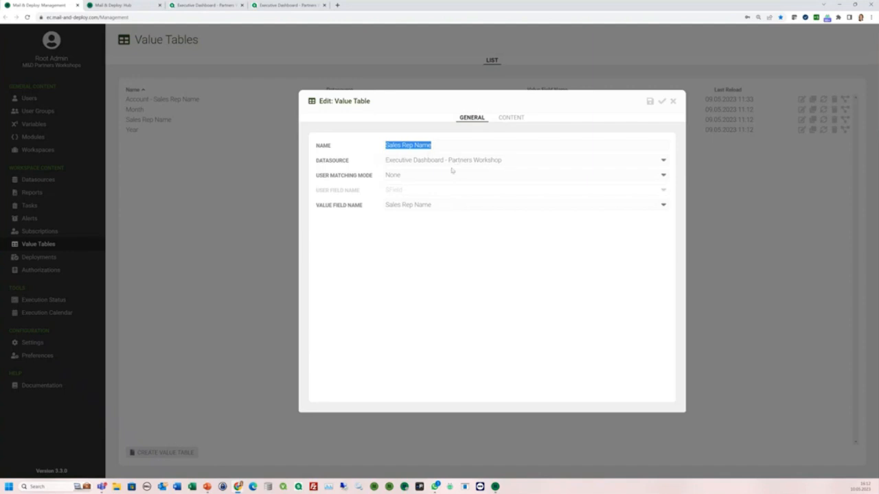
{"action": "left_click", "coordinate": [403, 169]}
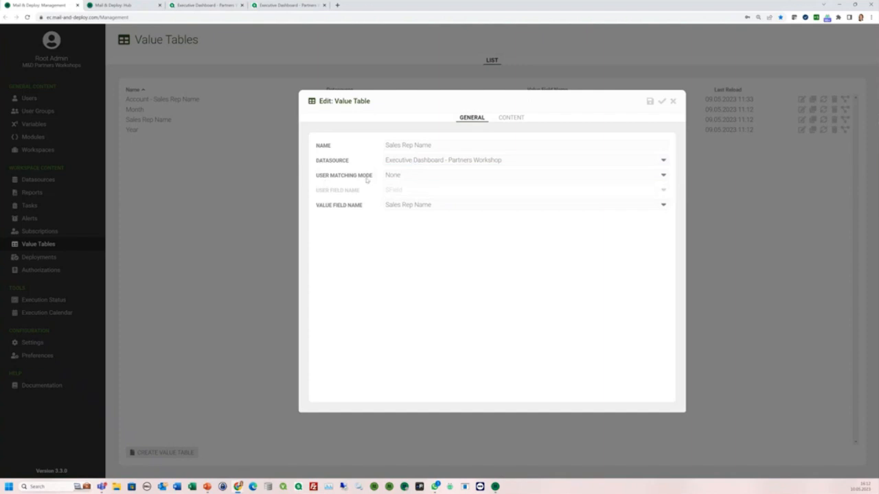
{"action": "left_click", "coordinate": [672, 101]}
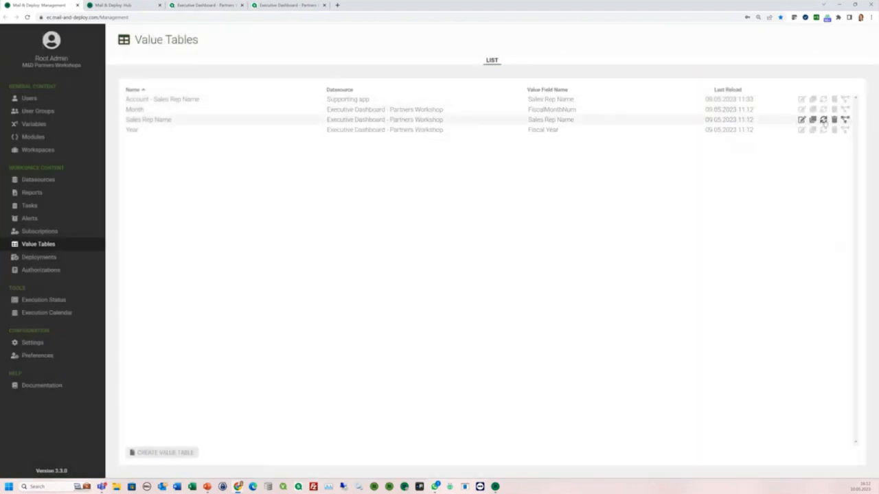
{"action": "left_click", "coordinate": [801, 119]}
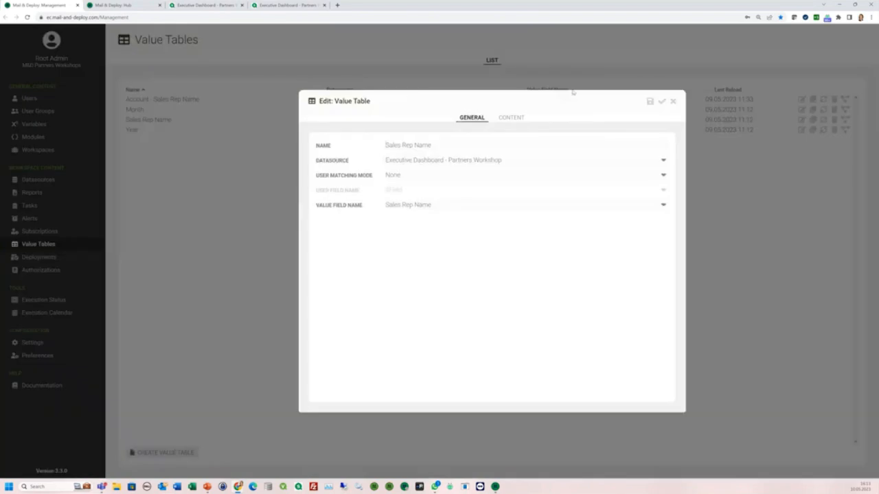
{"action": "left_click", "coordinate": [508, 118]}
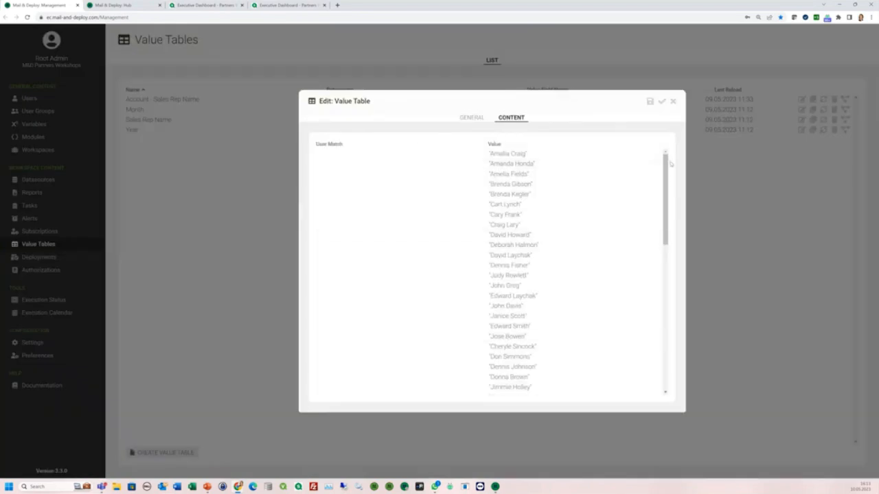
{"action": "left_click", "coordinate": [669, 272]}
{"action": "left_click_drag", "start_coordinate": [670, 273], "coordinate": [671, 169]}
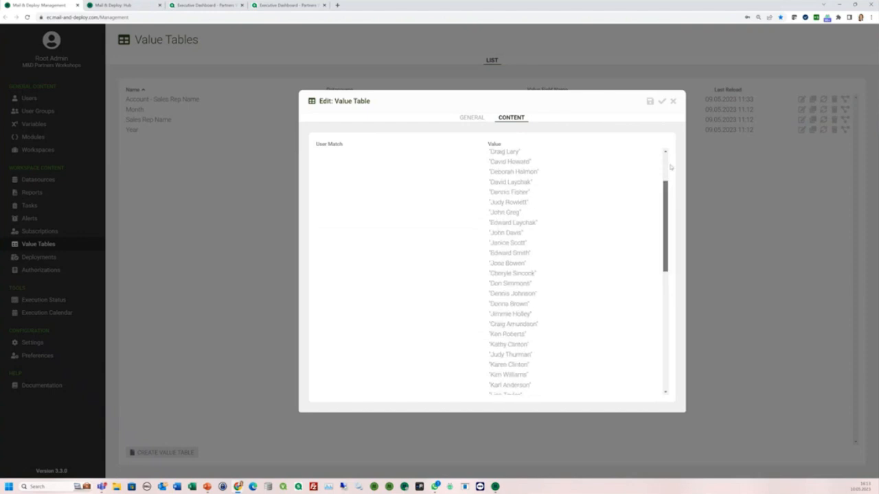
{"action": "left_click", "coordinate": [673, 102]}
Check the Month (1–12) and Year (2015–2017) value tables' contents and close them.
{"action": "left_click", "coordinate": [801, 110]}
{"action": "left_click", "coordinate": [511, 118]}
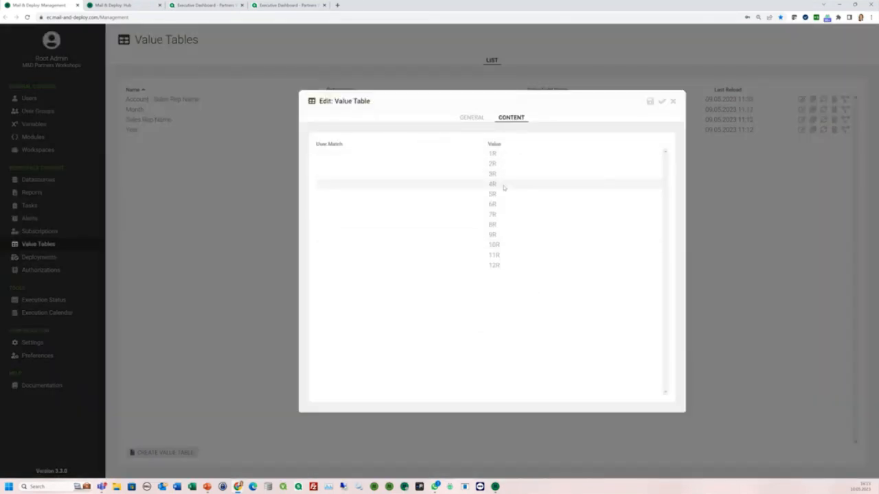
{"action": "left_click", "coordinate": [672, 101]}
{"action": "left_click", "coordinate": [801, 130]}
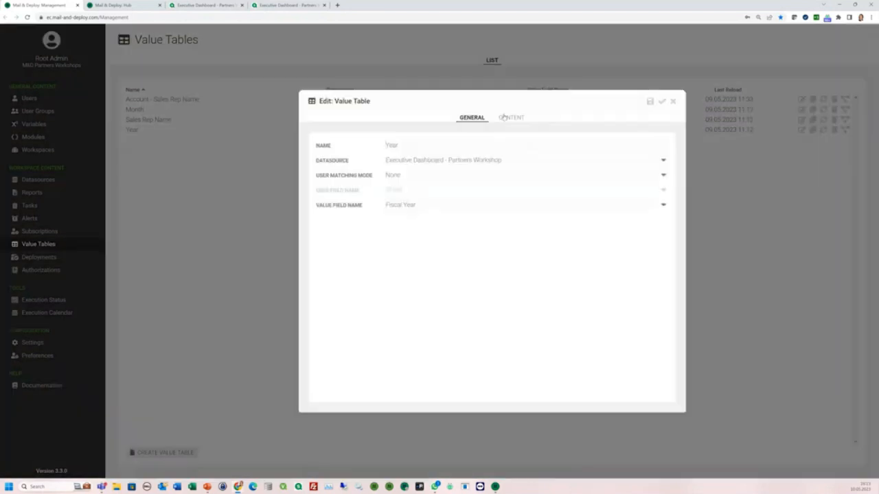
{"action": "left_click", "coordinate": [517, 118]}
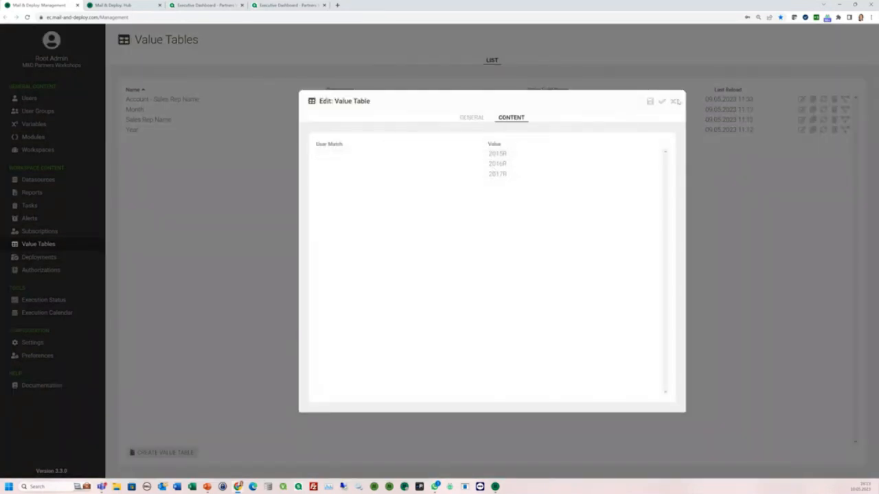
{"action": "left_click", "coordinate": [674, 102]}
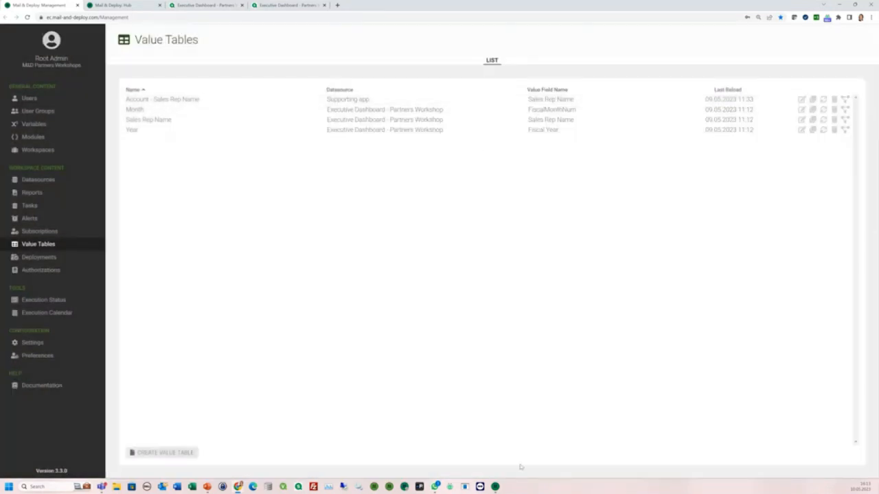
Try the Month parameter as a free text input and test it in the Hub request form.
{"action": "left_click", "coordinate": [493, 486]}
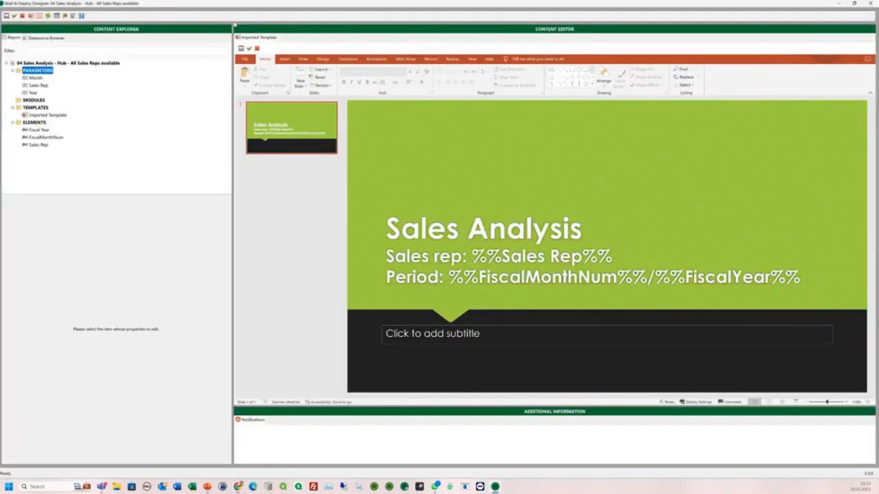
{"action": "left_click", "coordinate": [34, 79]}
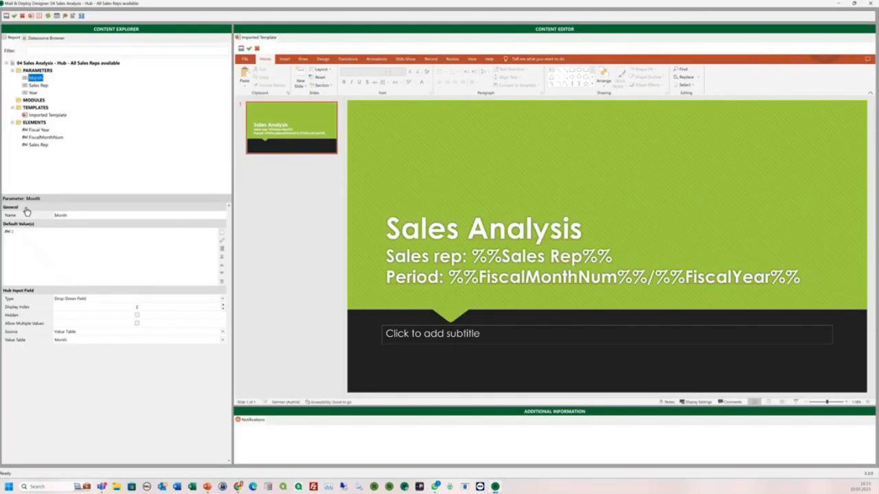
{"action": "left_click", "coordinate": [222, 299]}
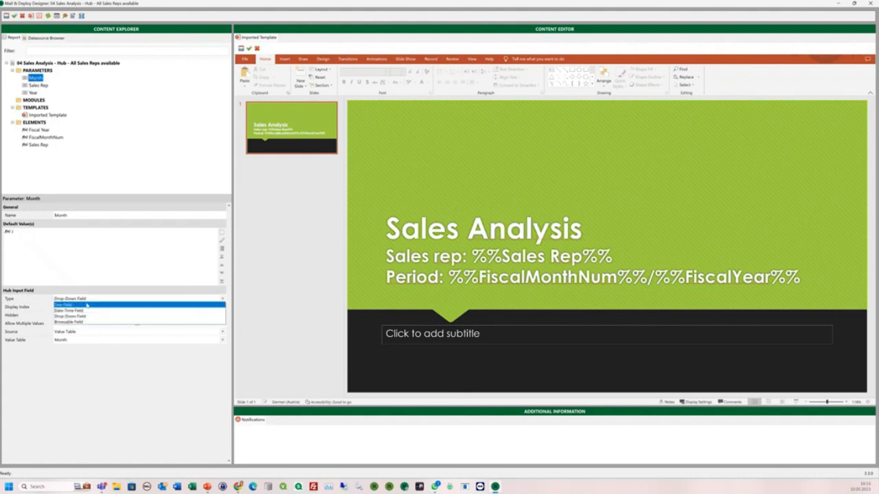
{"action": "left_click", "coordinate": [86, 305]}
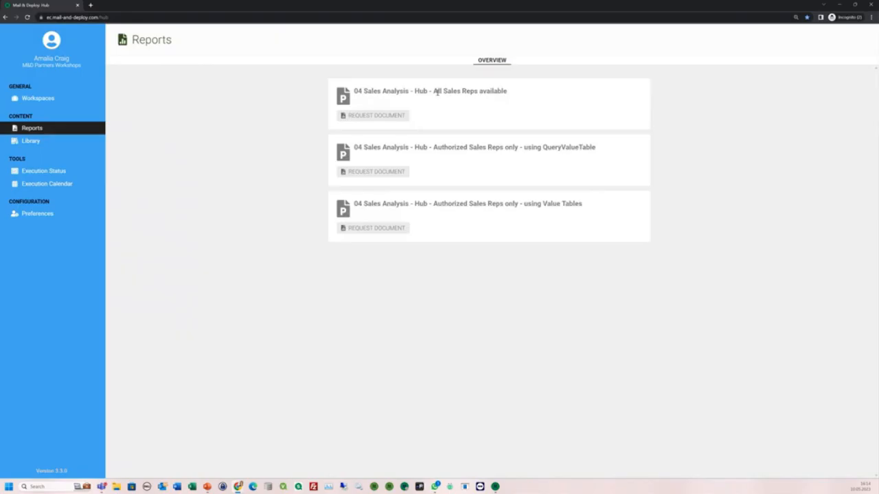
{"action": "left_click_drag", "start_coordinate": [436, 92], "coordinate": [508, 91]}
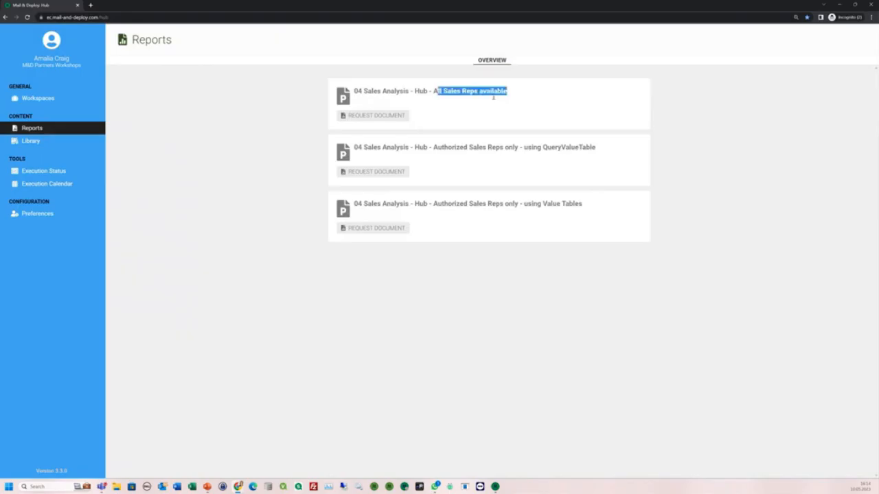
{"action": "left_click", "coordinate": [378, 116]}
{"action": "left_click", "coordinate": [453, 262]}
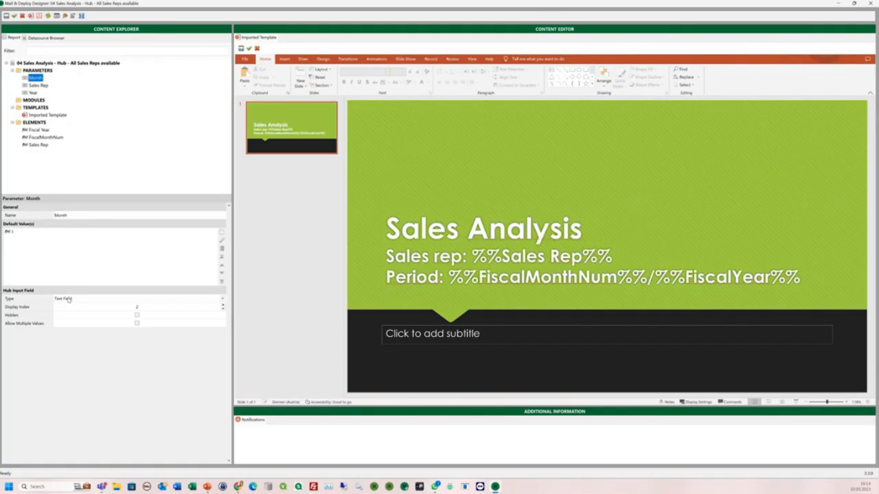
Make Month a drop-down again with custom values 1 and 2.
{"action": "left_click", "coordinate": [69, 300]}
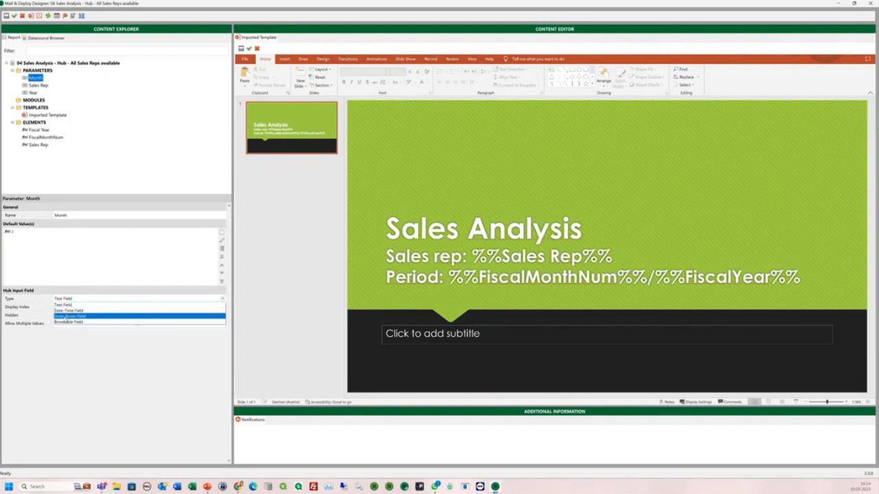
{"action": "left_click", "coordinate": [64, 316]}
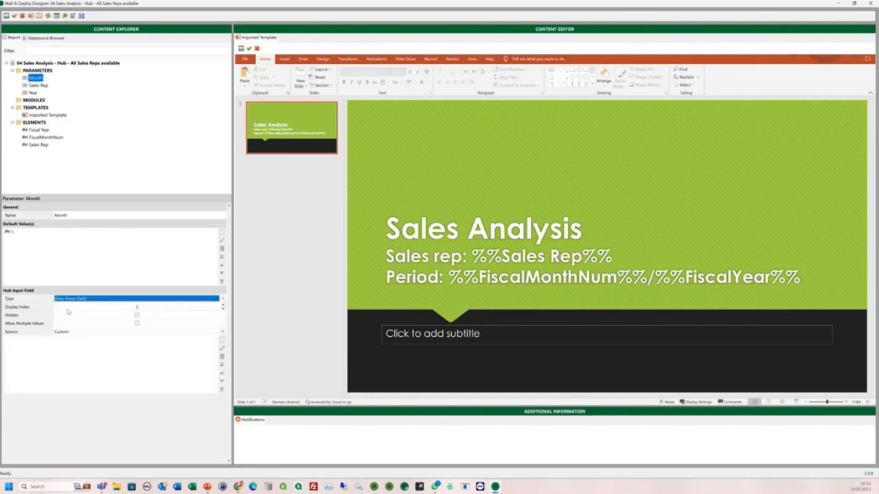
{"action": "left_click", "coordinate": [68, 333]}
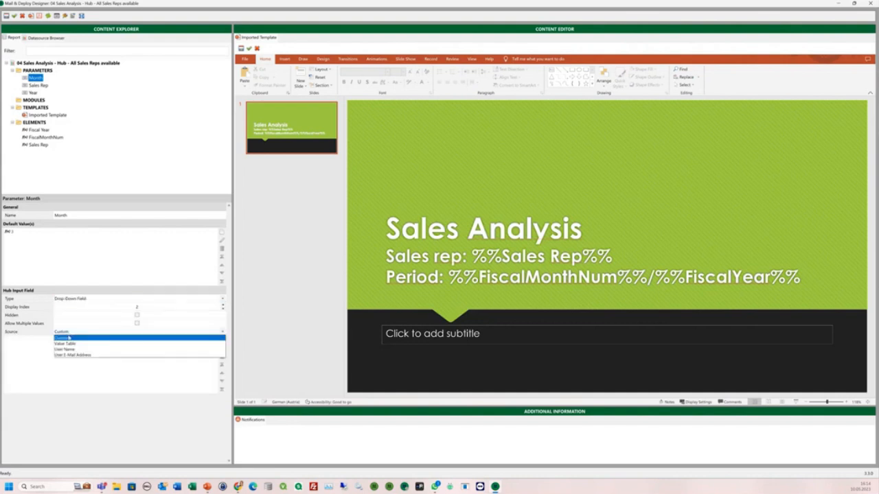
{"action": "left_click", "coordinate": [68, 338]}
{"action": "left_click", "coordinate": [222, 341]}
{"action": "type", "text": "1"}
{"action": "left_click", "coordinate": [555, 298]}
{"action": "left_click", "coordinate": [221, 340]}
{"action": "type", "text": "2"}
{"action": "left_click", "coordinate": [555, 298]}
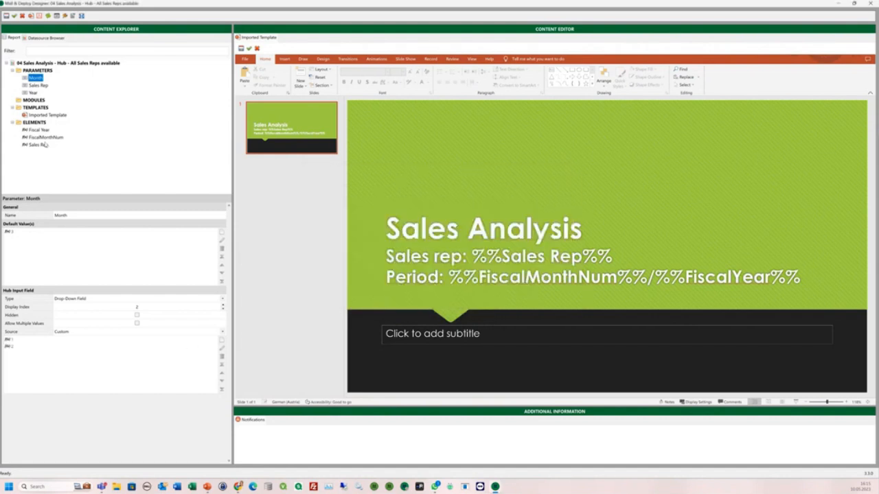
Feed the Month drop-down from the Month value table and check its choices in the Hub.
{"action": "left_click", "coordinate": [63, 332]}
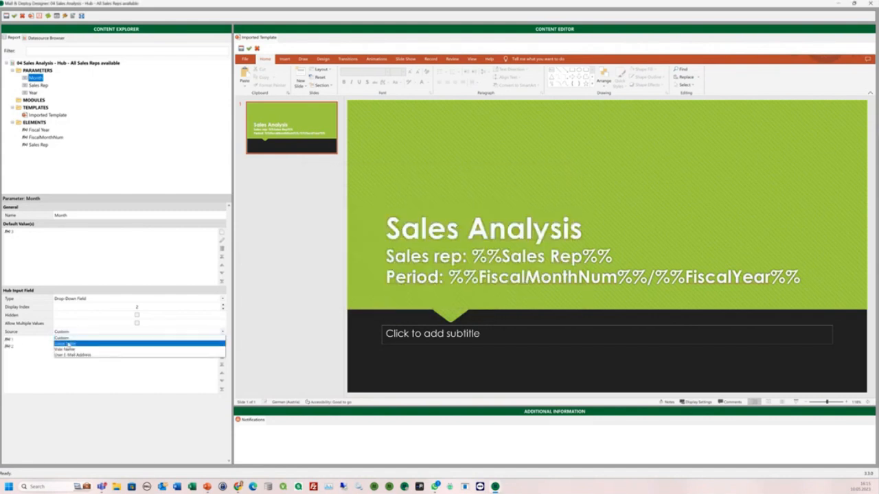
{"action": "left_click", "coordinate": [66, 344]}
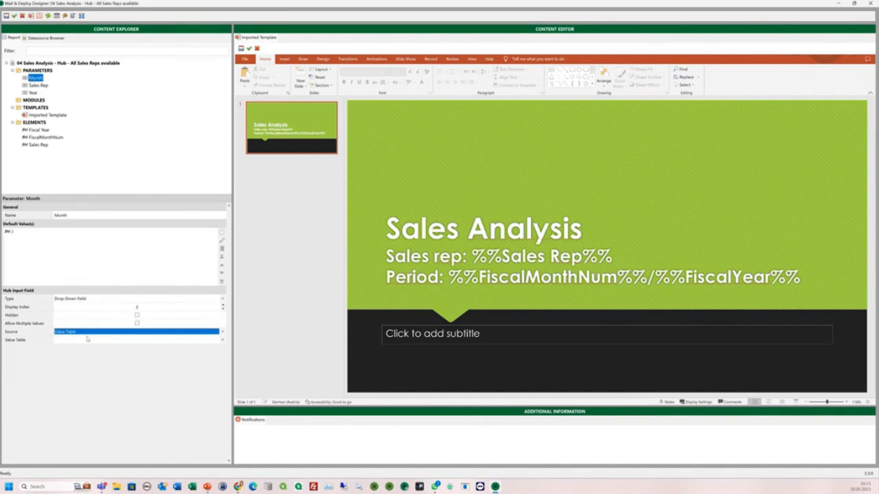
{"action": "left_click", "coordinate": [87, 339]}
{"action": "left_click", "coordinate": [78, 356]}
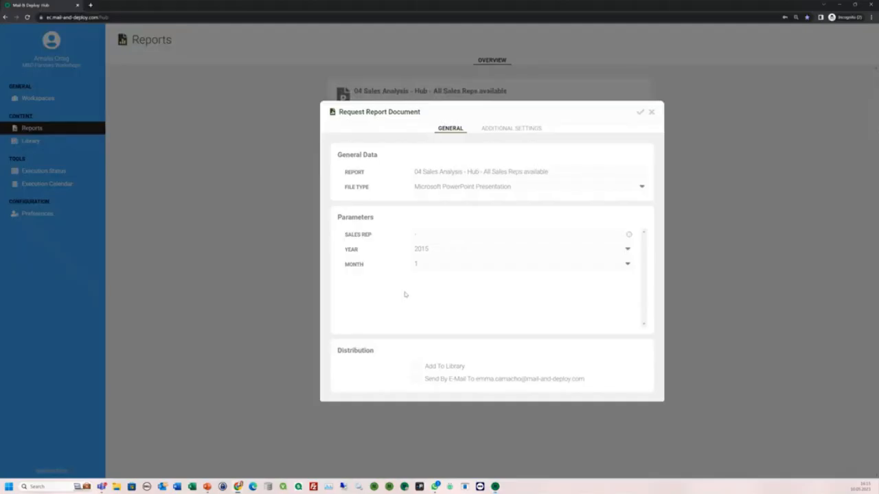
{"action": "left_click", "coordinate": [627, 264]}
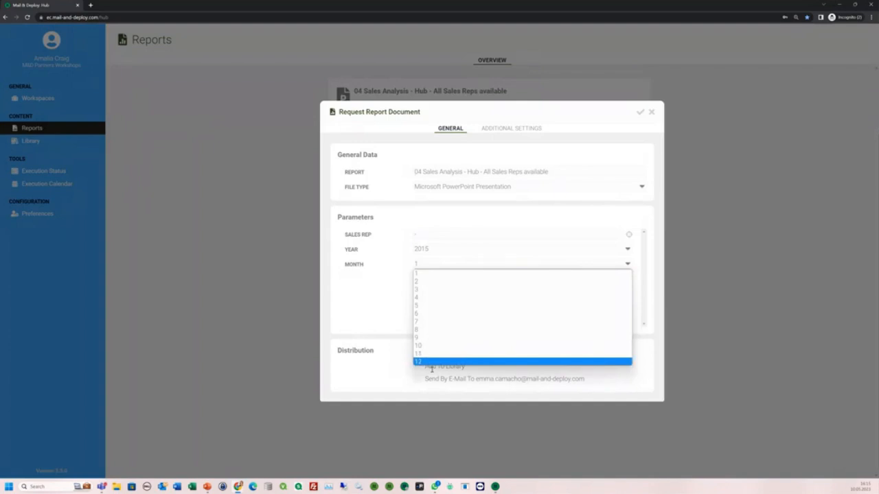
Keep Sales Rep a browsable input and pick one name-filtered sales rep in the Hub form.
{"action": "left_click", "coordinate": [370, 294]}
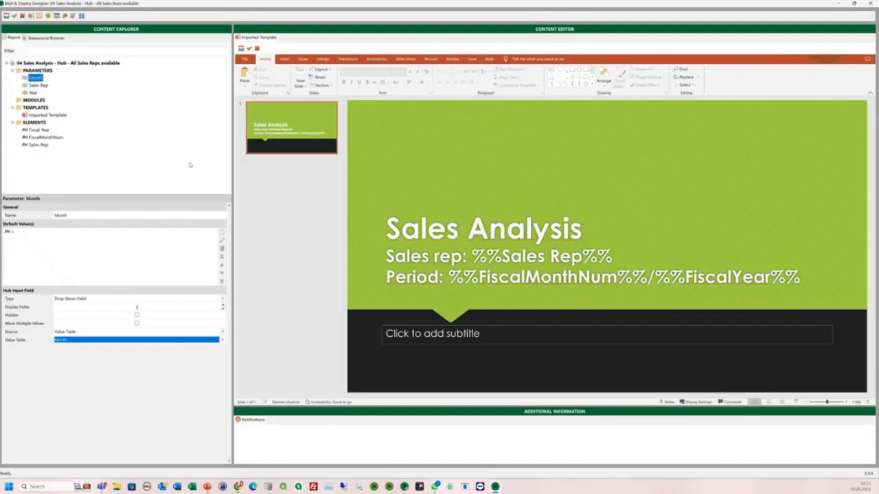
{"action": "left_click", "coordinate": [38, 85]}
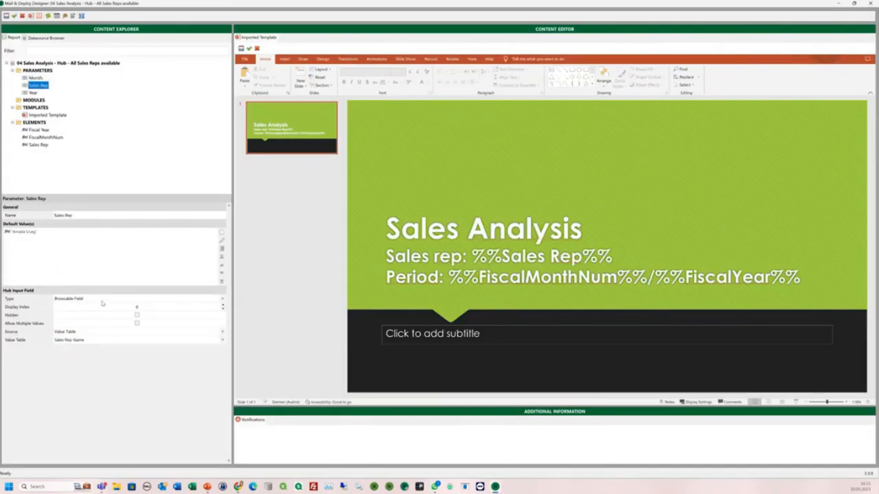
{"action": "left_click", "coordinate": [222, 302]}
{"action": "left_click", "coordinate": [82, 320]}
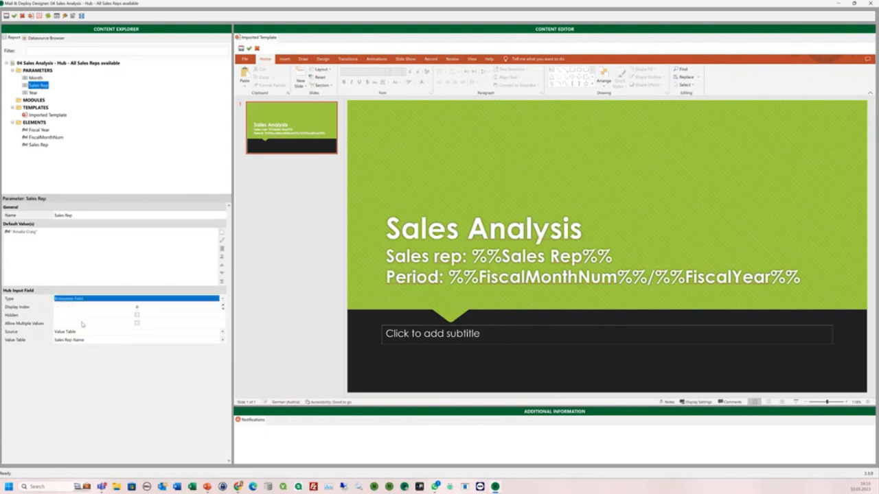
{"action": "key", "text": "alt+Tab"}
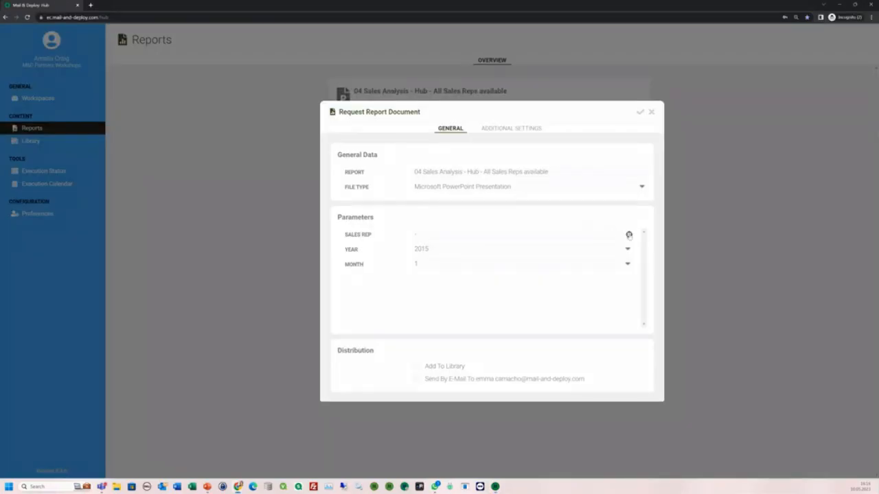
{"action": "left_click", "coordinate": [629, 234]}
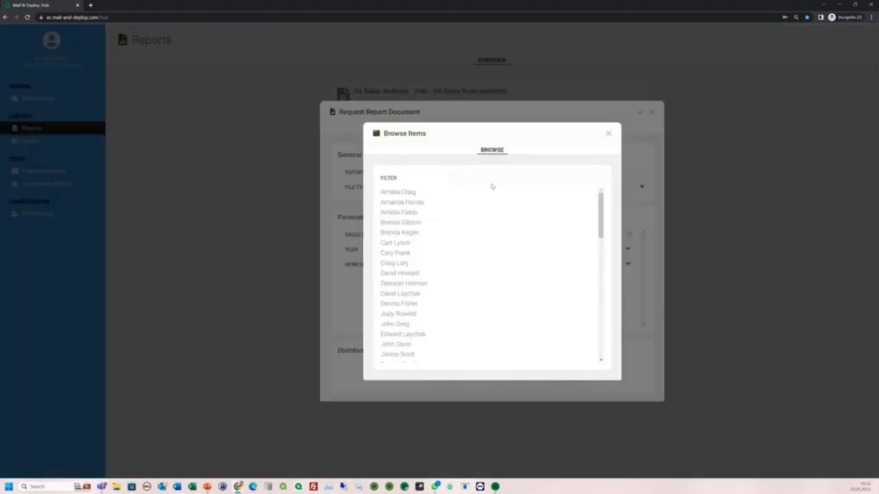
{"action": "type", "text": "davi"}
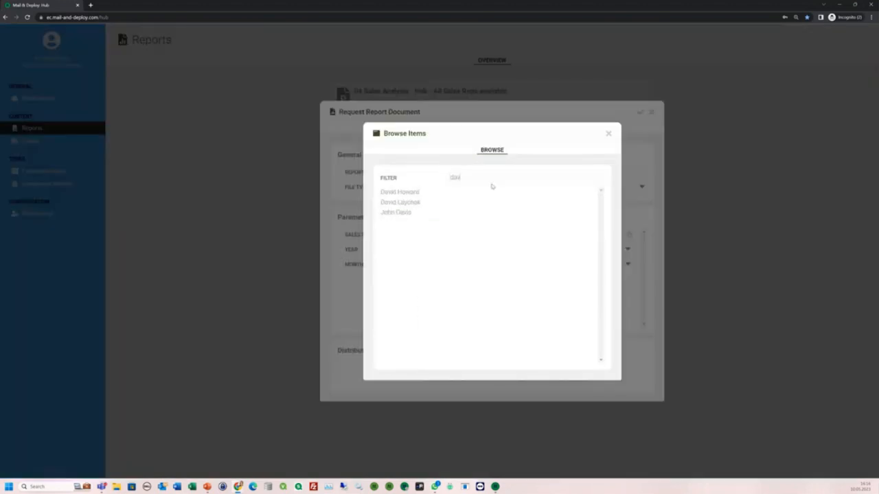
{"action": "type", "text": "d"}
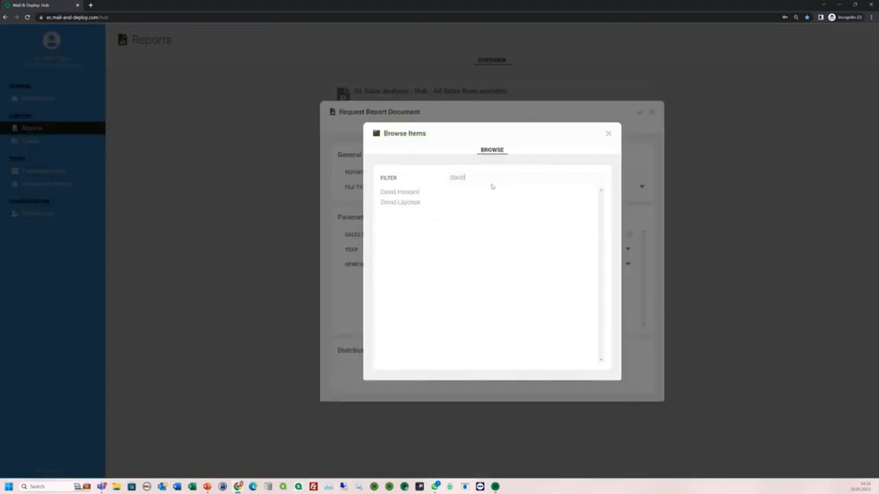
{"action": "left_click", "coordinate": [427, 204]}
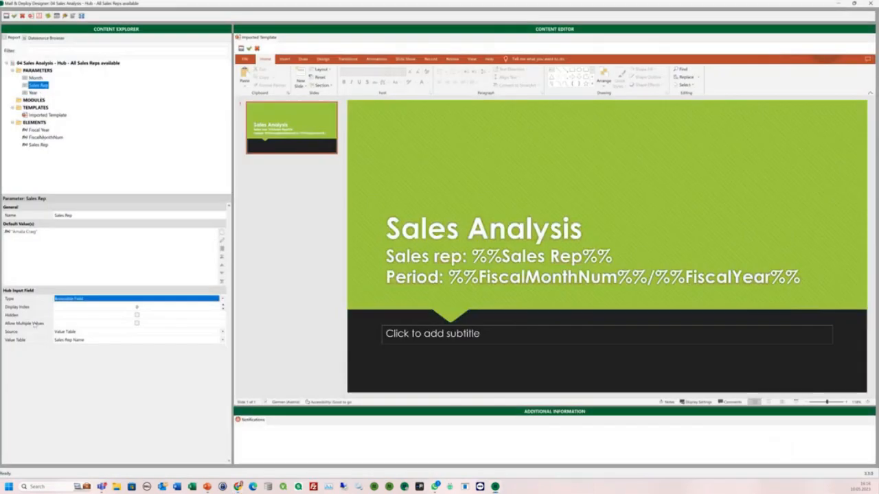
Toggle multiple values for Sales Rep, add another rep in the Hub, and keep the field visible.
{"action": "left_click", "coordinate": [137, 324]}
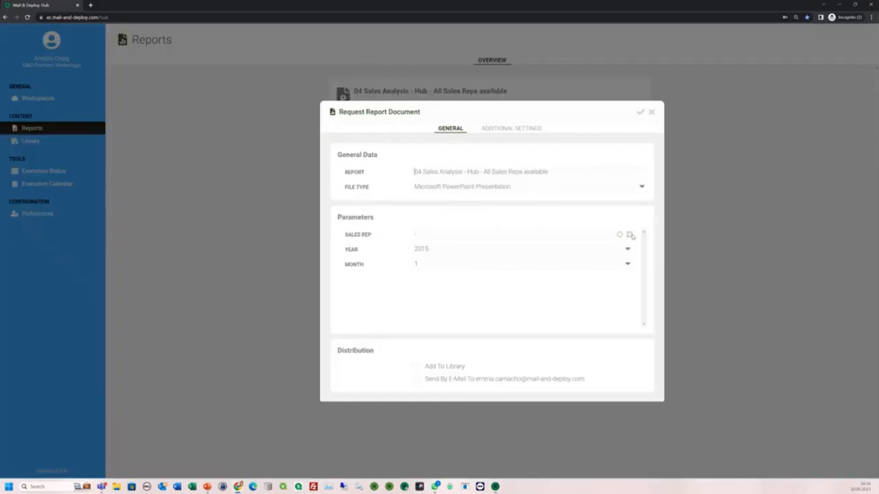
{"action": "left_click", "coordinate": [630, 235]}
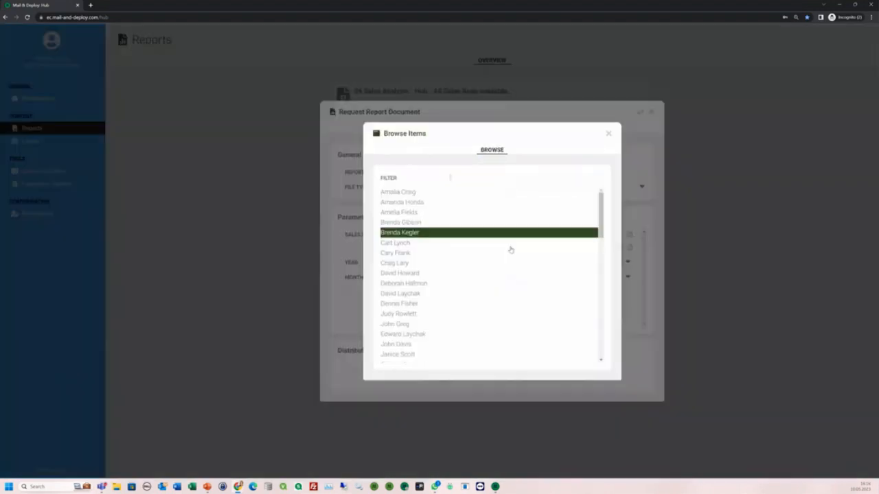
{"action": "left_click", "coordinate": [403, 325]}
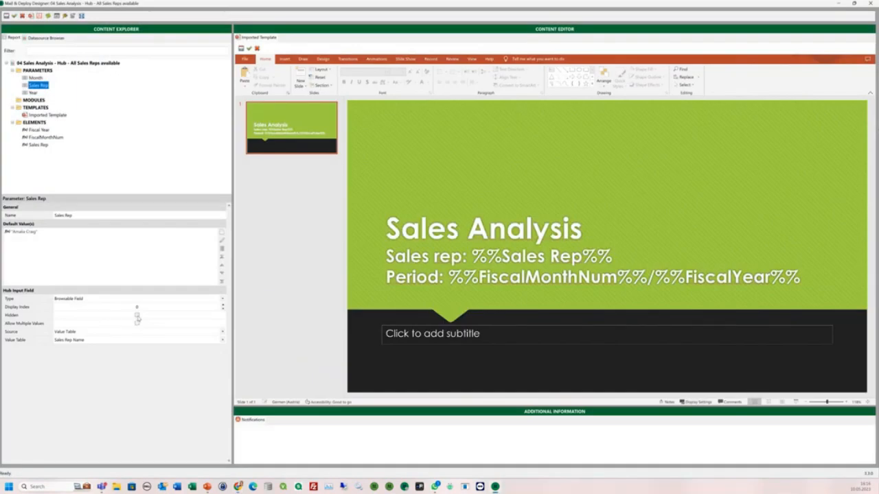
{"action": "left_click", "coordinate": [137, 315]}
{"action": "right_click", "coordinate": [37, 72]}
{"action": "left_click", "coordinate": [47, 74]}
{"action": "type", "text": "flag_Hu"}
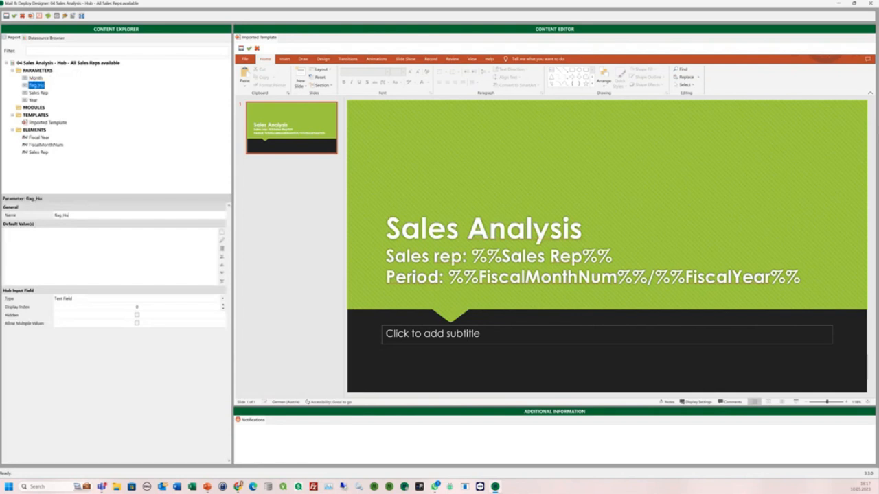
{"action": "left_click", "coordinate": [154, 302]}
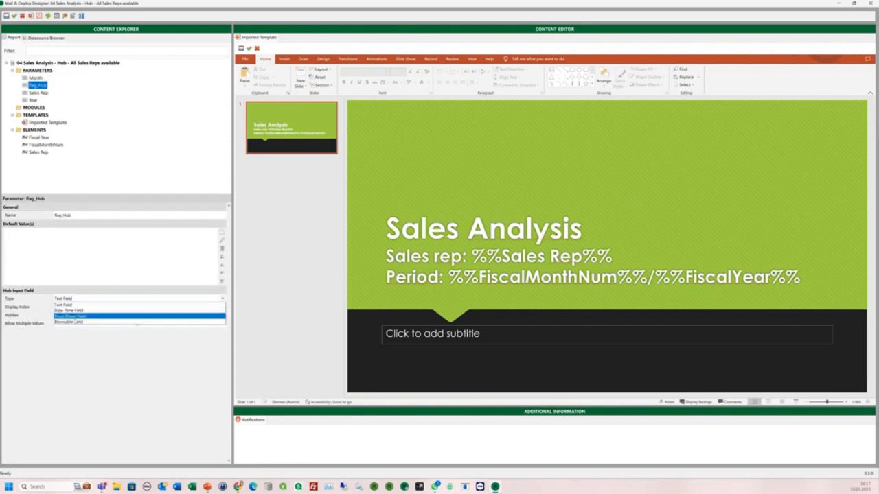
{"action": "left_click", "coordinate": [136, 316]}
{"action": "left_click", "coordinate": [221, 340]}
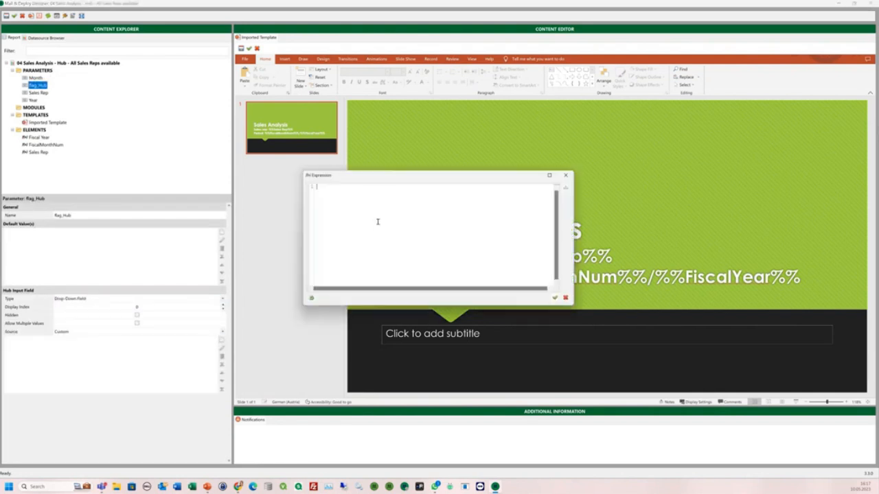
{"action": "left_click", "coordinate": [555, 297]}
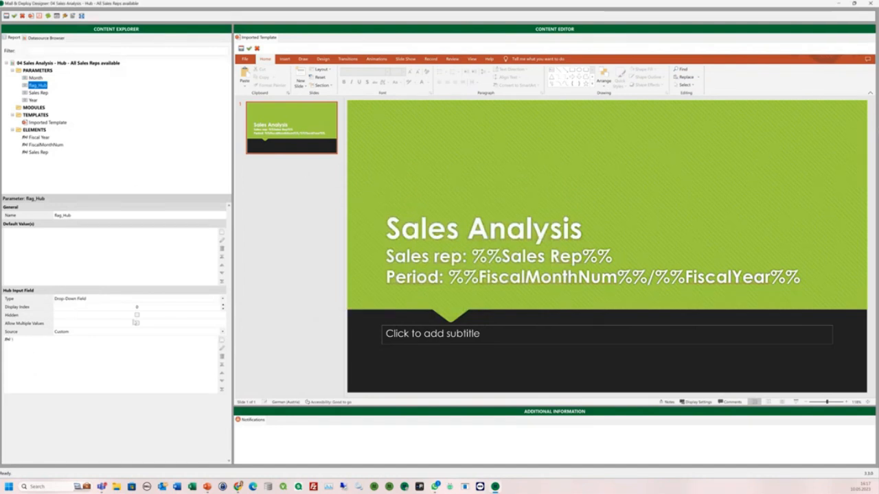
{"action": "left_click", "coordinate": [138, 315]}
{"action": "left_click", "coordinate": [6, 15]}
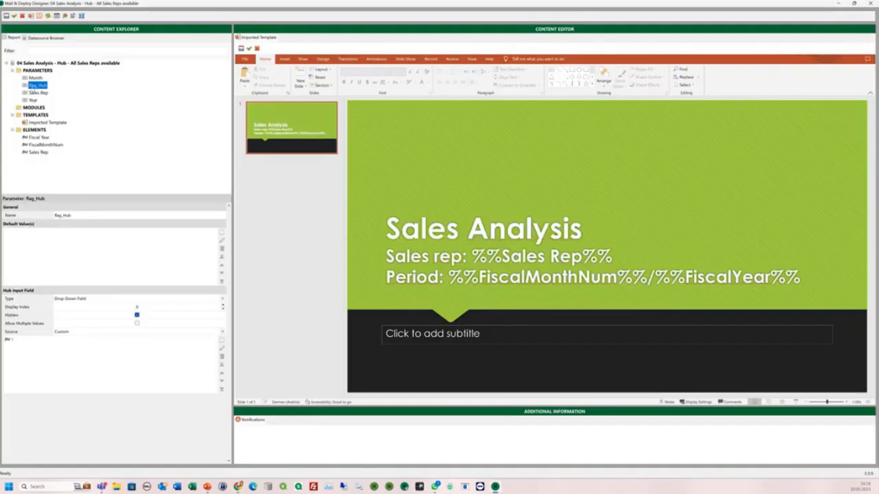
{"action": "right_click", "coordinate": [34, 86]}
{"action": "left_click", "coordinate": [55, 90]}
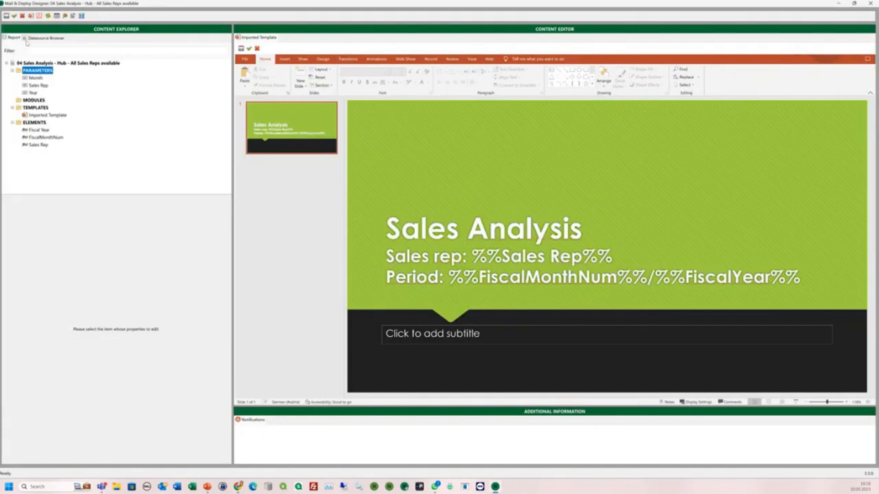
Compare the Month, Sales Rep and Year Hub input settings, including Year's display index.
{"action": "left_click", "coordinate": [35, 79]}
{"action": "left_click", "coordinate": [36, 85]}
{"action": "left_click", "coordinate": [32, 92]}
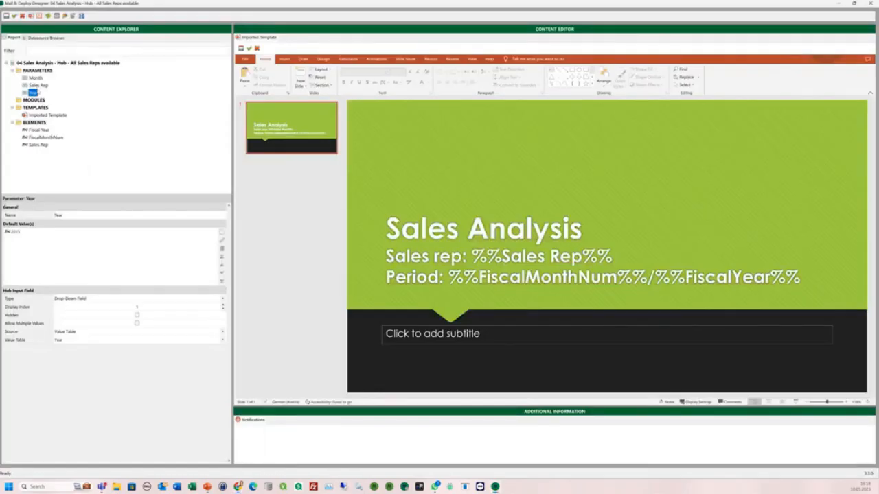
{"action": "left_click_drag", "start_coordinate": [142, 308], "coordinate": [134, 309]}
{"action": "left_click", "coordinate": [35, 77]}
{"action": "left_click", "coordinate": [40, 86]}
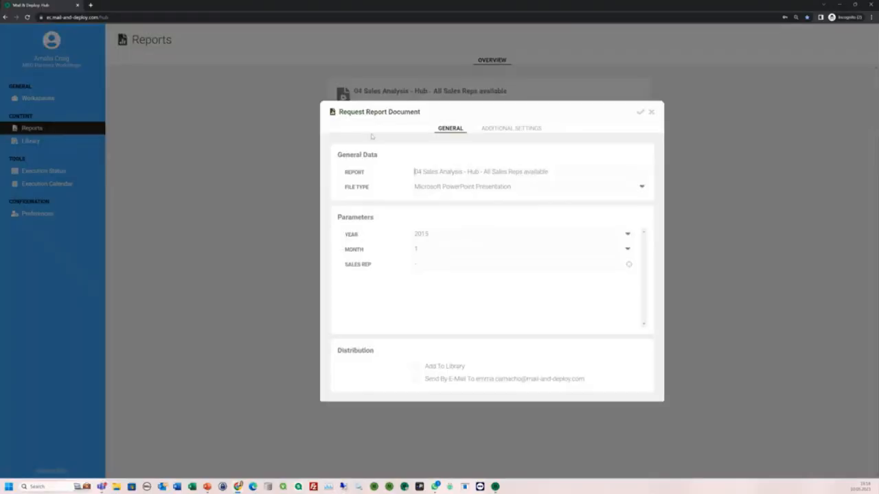
Request the report for a chosen sales rep with Year 2016 and Month 5.
{"action": "left_click", "coordinate": [629, 263]}
{"action": "double_click", "coordinate": [417, 194]}
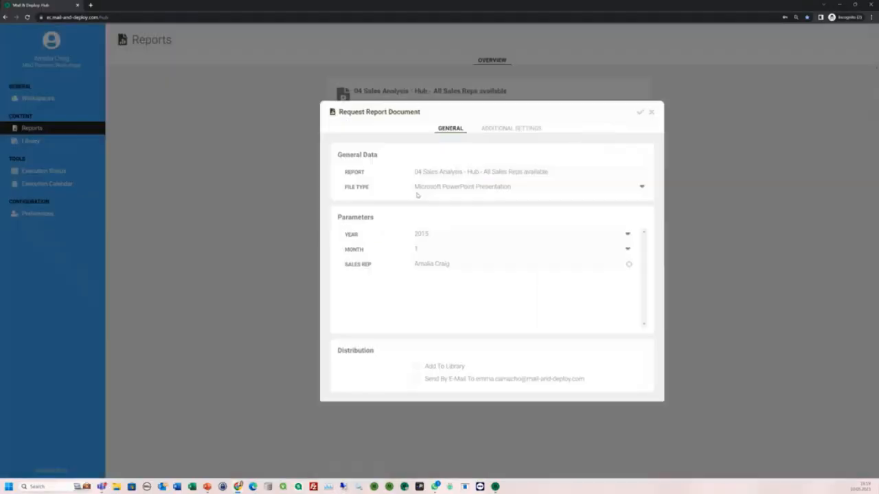
{"action": "left_click", "coordinate": [544, 233]}
{"action": "left_click", "coordinate": [446, 252]}
{"action": "left_click", "coordinate": [626, 249]}
{"action": "left_click", "coordinate": [429, 290]}
{"action": "left_click", "coordinate": [639, 112]}
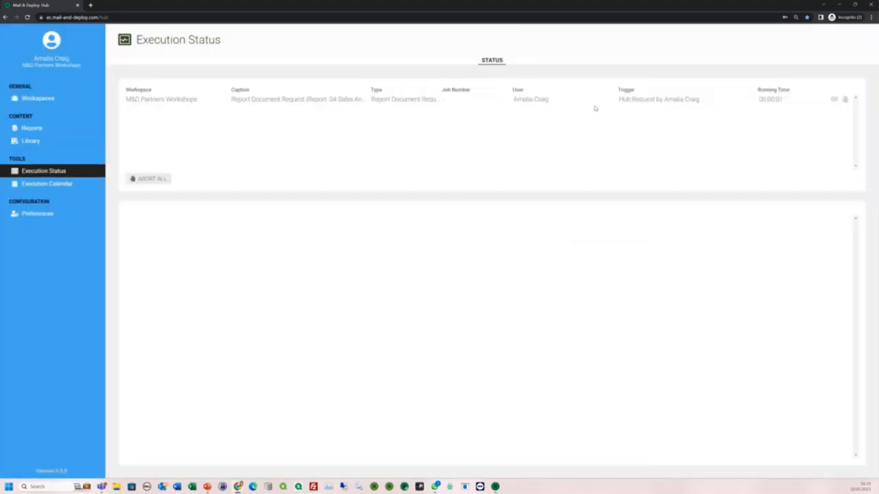
Check the execution log, then download the new PPTX from the Library and open it.
{"action": "left_click", "coordinate": [834, 100]}
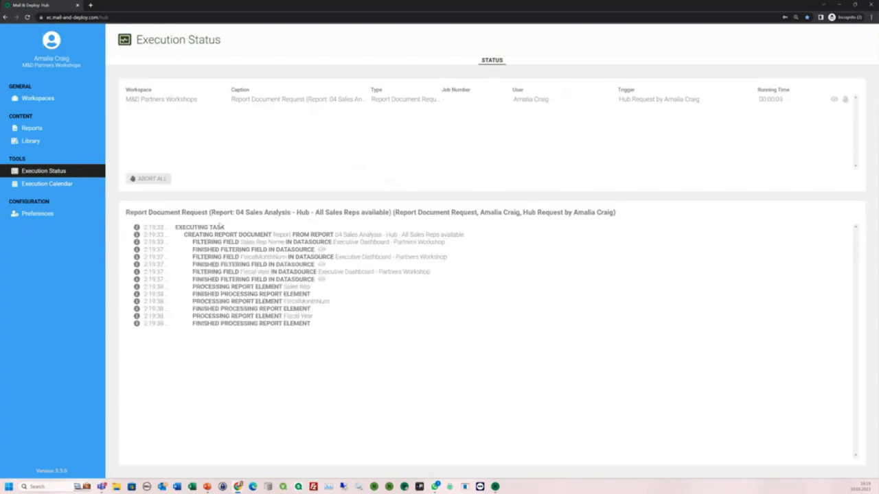
{"action": "left_click", "coordinate": [85, 142]}
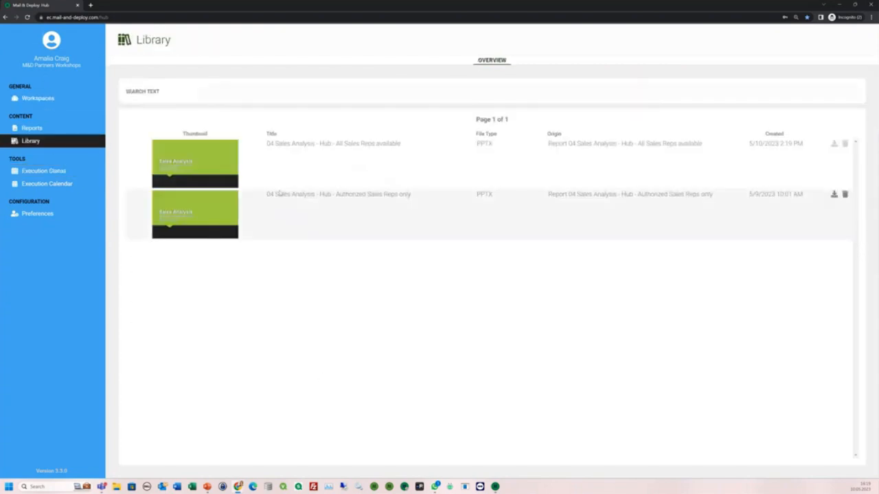
{"action": "left_click", "coordinate": [834, 144]}
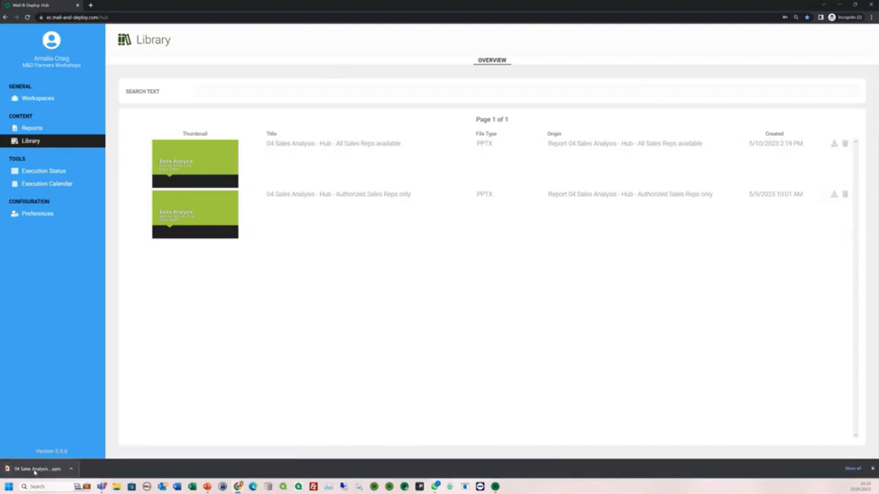
{"action": "left_click", "coordinate": [34, 469]}
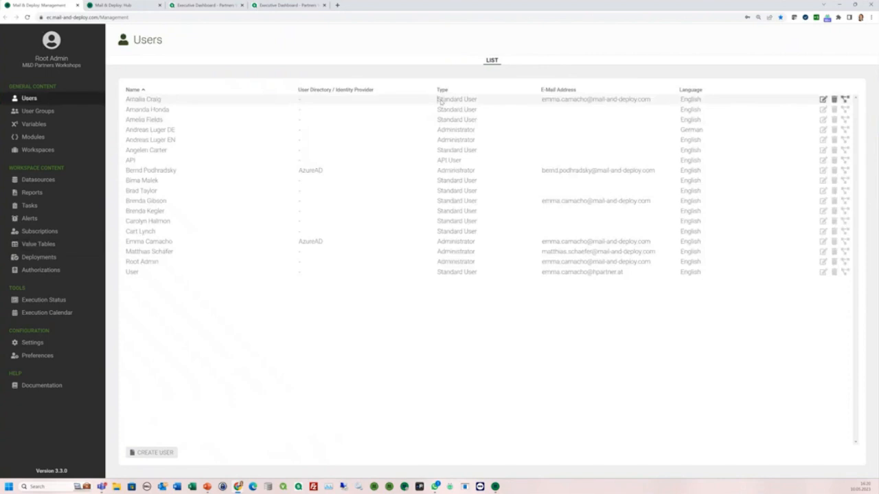
Note the Standard User type and browse the Hub's Reports, Library, Alerts and Subscriptions pages, then list Authorizations.
{"action": "left_click_drag", "start_coordinate": [440, 101], "coordinate": [479, 102]}
{"action": "left_click", "coordinate": [112, 6]}
{"action": "left_click", "coordinate": [66, 131]}
{"action": "left_click", "coordinate": [58, 142]}
{"action": "left_click", "coordinate": [55, 156]}
{"action": "left_click", "coordinate": [47, 167]}
{"action": "left_click", "coordinate": [39, 4]}
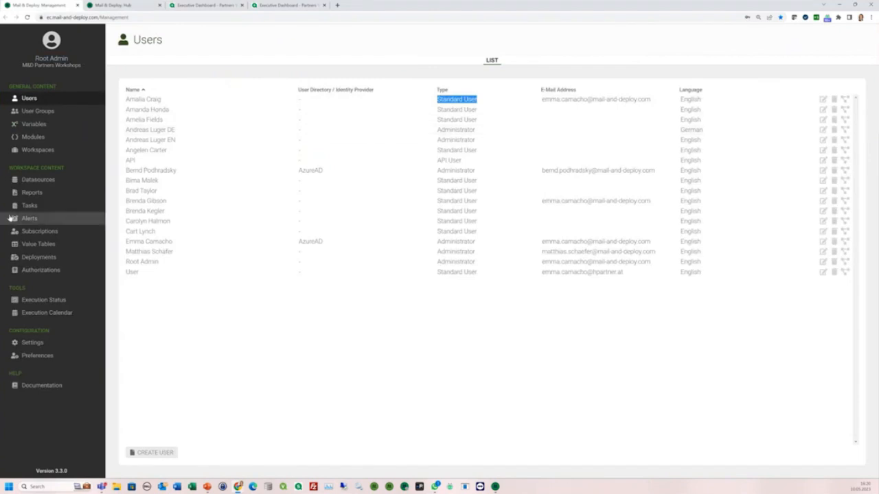
{"action": "left_click", "coordinate": [31, 272]}
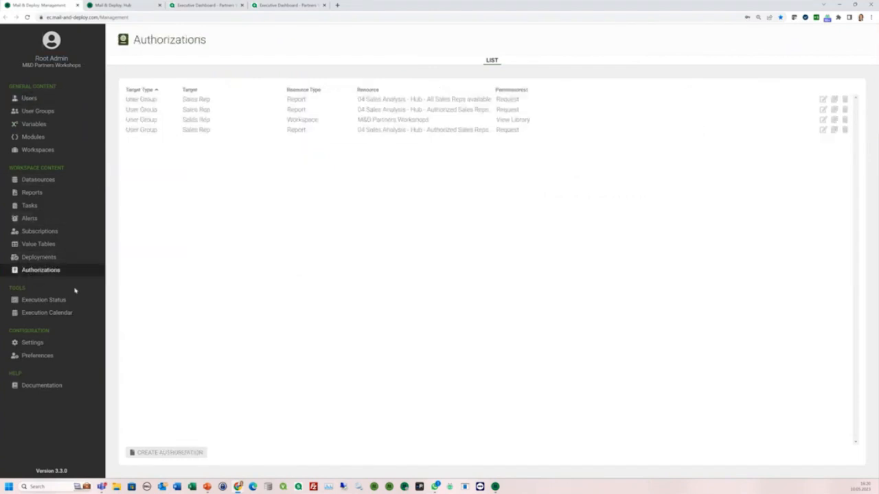
{"action": "left_click", "coordinate": [38, 110]}
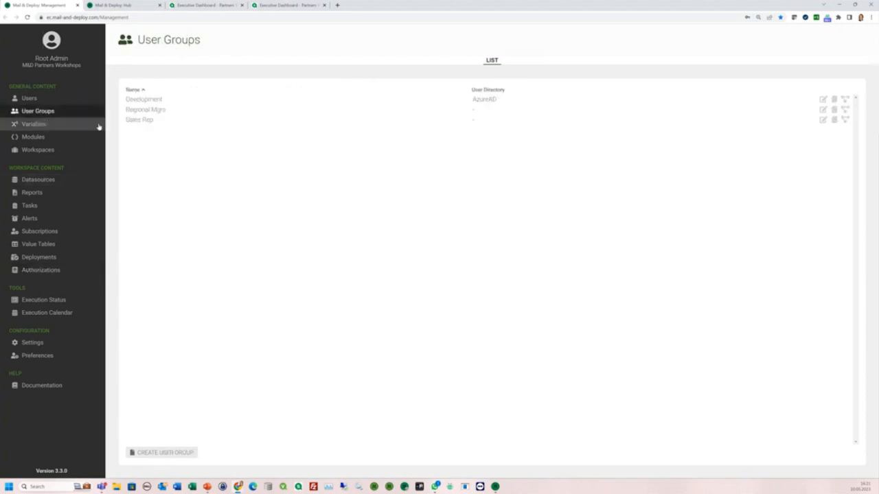
{"action": "left_click", "coordinate": [823, 120]}
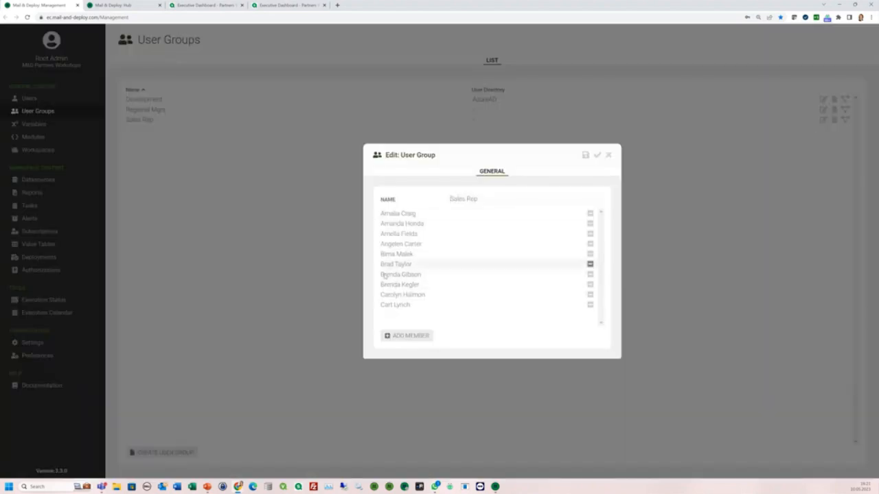
{"action": "left_click", "coordinate": [608, 155]}
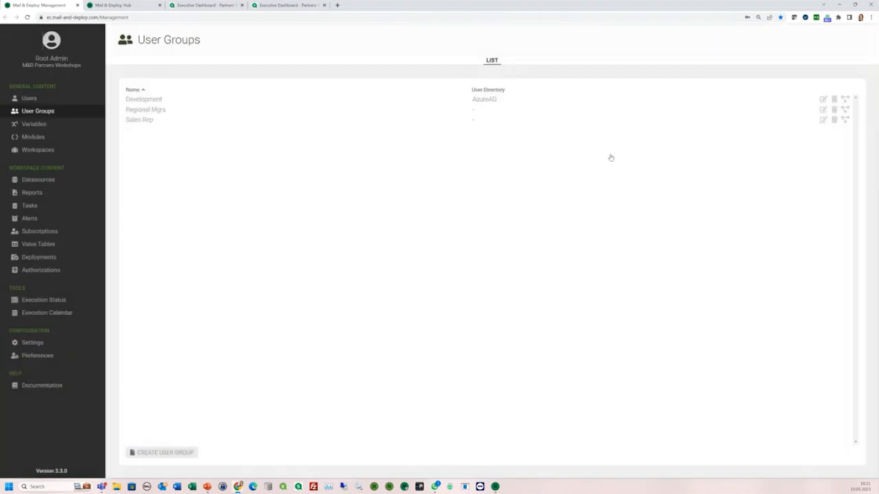
{"action": "left_click", "coordinate": [40, 272]}
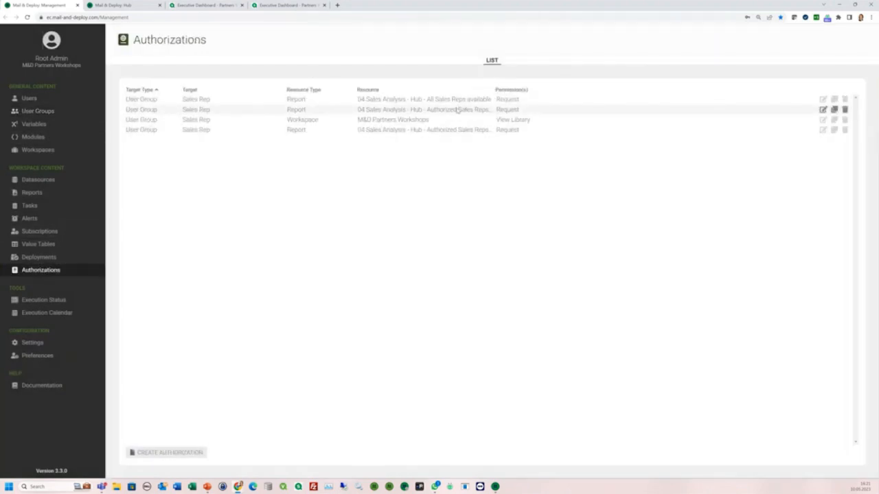
{"action": "left_click_drag", "start_coordinate": [498, 130], "coordinate": [513, 131]}
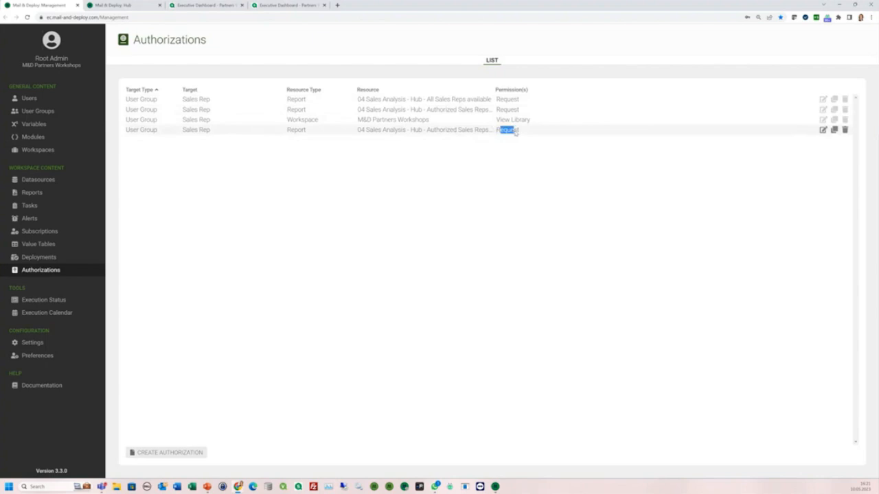
{"action": "left_click_drag", "start_coordinate": [358, 99], "coordinate": [373, 100]}
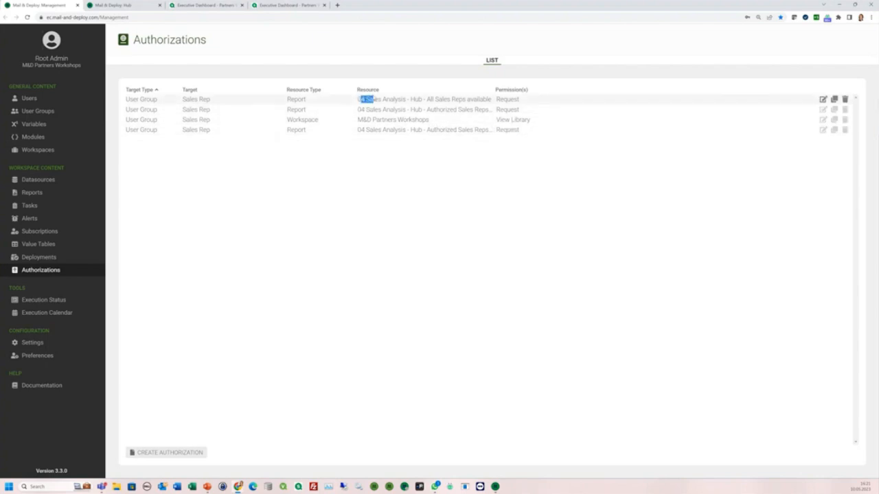
{"action": "left_click", "coordinate": [362, 110]}
{"action": "left_click_drag", "start_coordinate": [358, 130], "coordinate": [378, 130]}
{"action": "left_click_drag", "start_coordinate": [496, 100], "coordinate": [525, 102]}
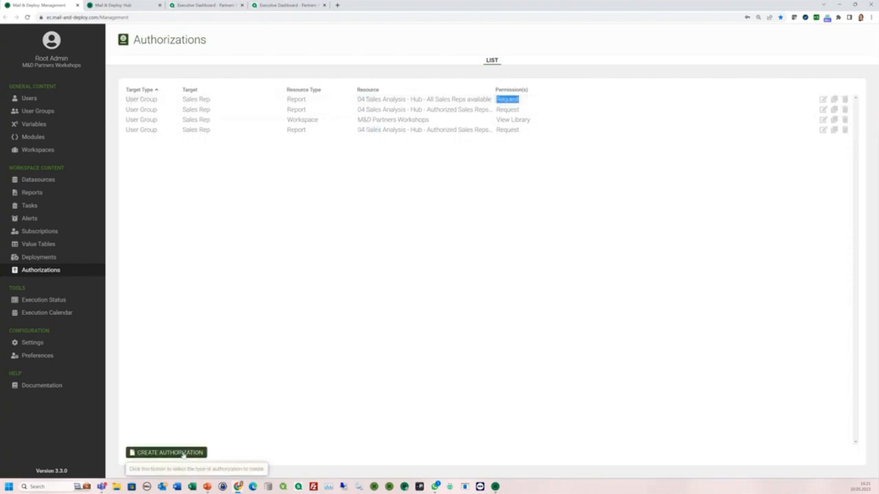
Create a report authorization on '01 Repeaters - Datasource Field Repeater' granting Sales Rep Request and Subscribe.
{"action": "left_click", "coordinate": [168, 452]}
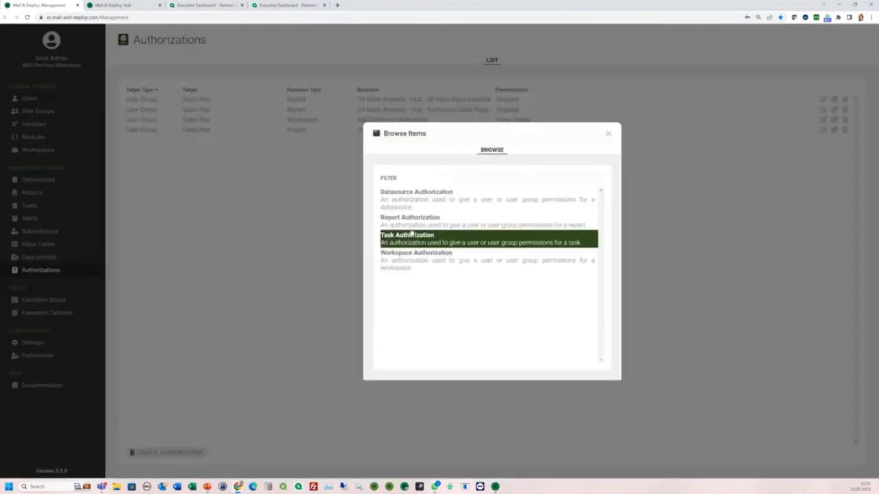
{"action": "left_click", "coordinate": [412, 226]}
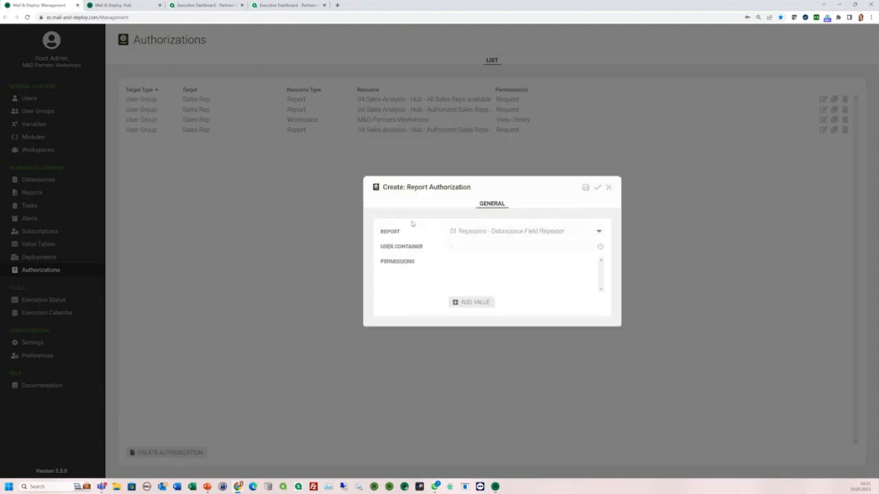
{"action": "left_click", "coordinate": [562, 235]}
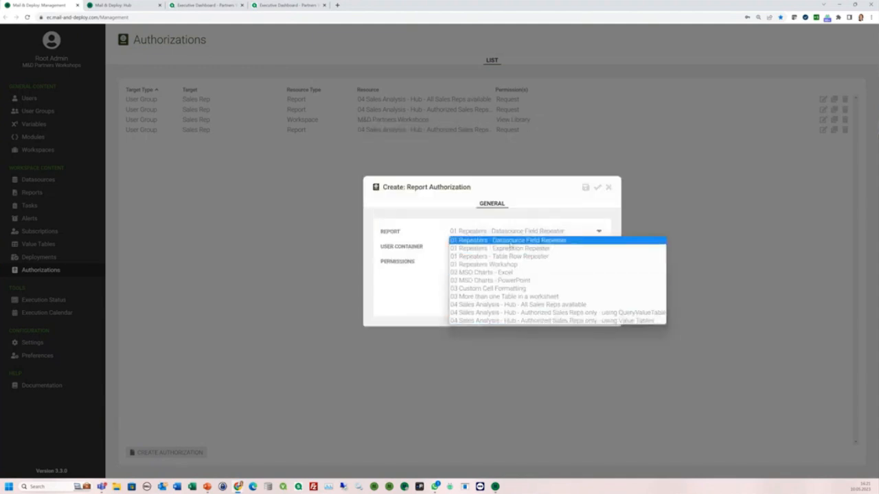
{"action": "left_click", "coordinate": [510, 242]}
{"action": "left_click", "coordinate": [600, 248]}
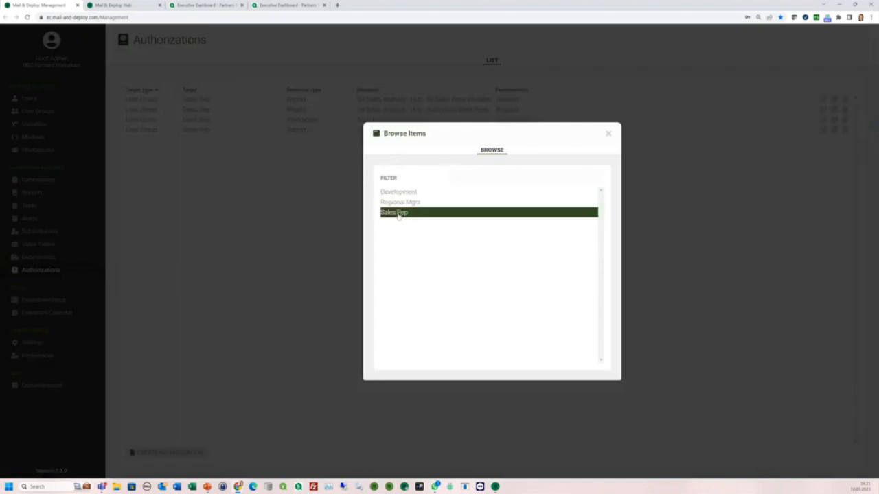
{"action": "left_click", "coordinate": [398, 214]}
{"action": "left_click", "coordinate": [471, 302]}
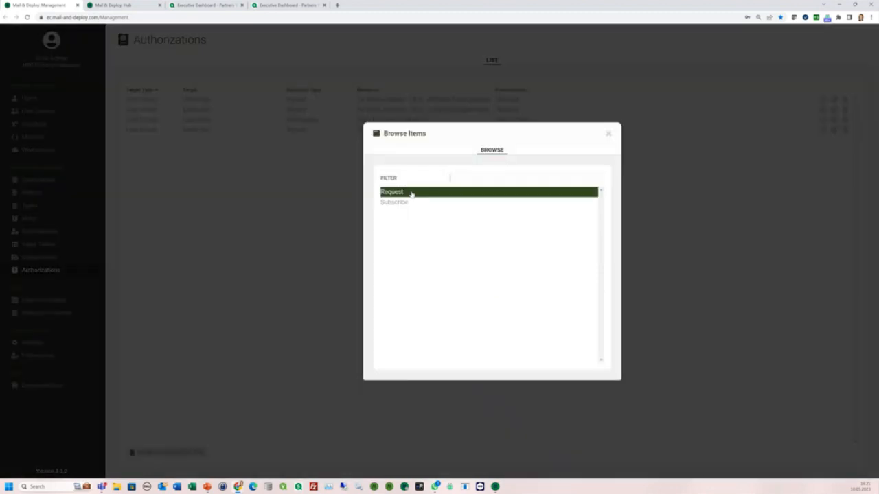
{"action": "left_click", "coordinate": [412, 195]}
{"action": "left_click", "coordinate": [474, 303]}
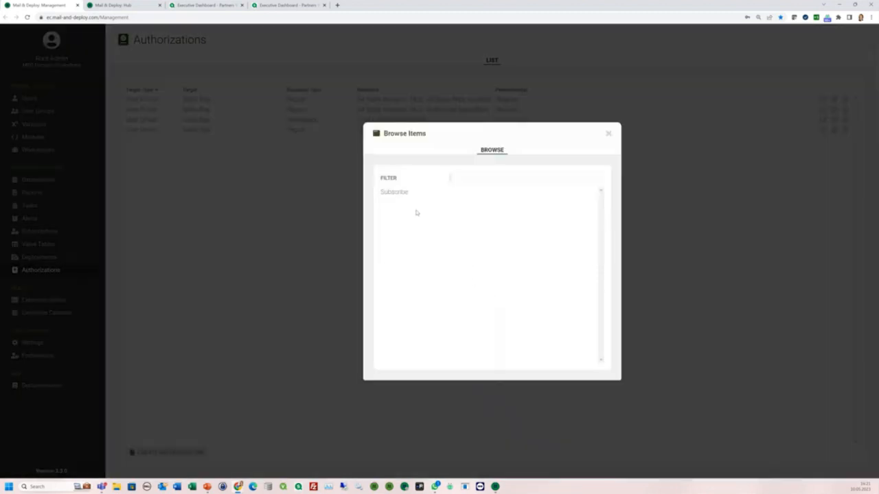
{"action": "left_click", "coordinate": [406, 198]}
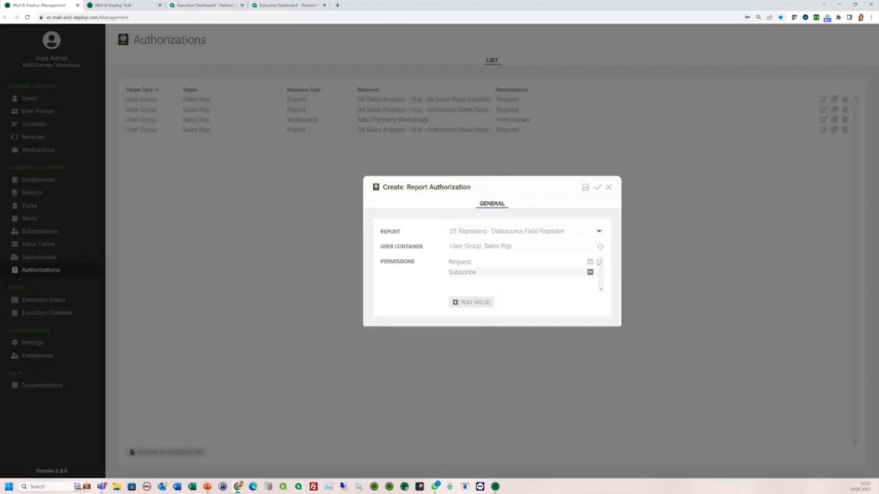
{"action": "left_click", "coordinate": [597, 188]}
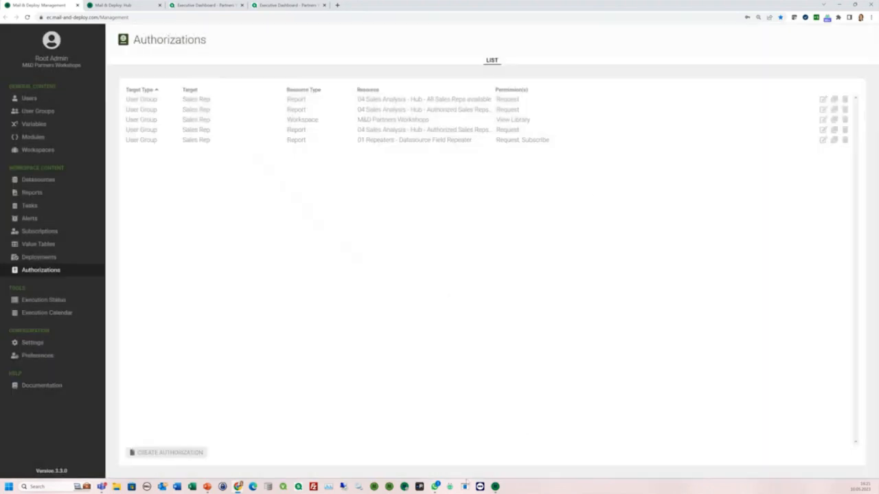
{"action": "mouse_move", "coordinate": [238, 485]}
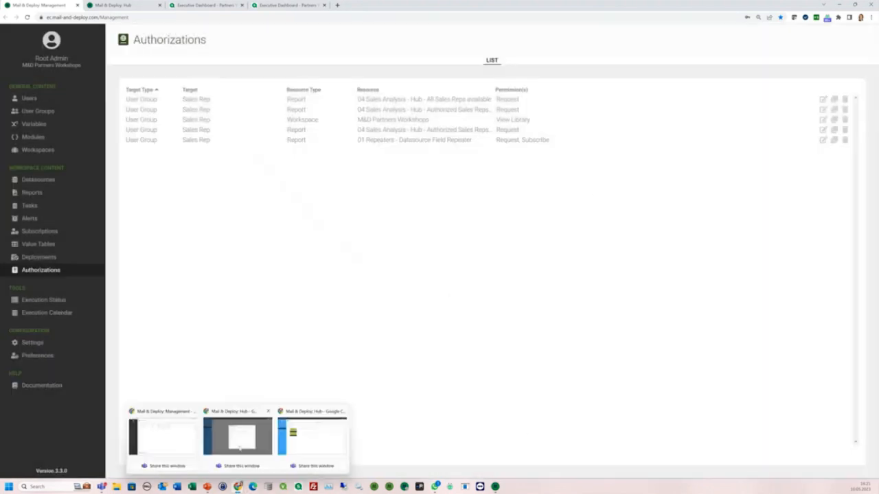
{"action": "left_click", "coordinate": [238, 412]}
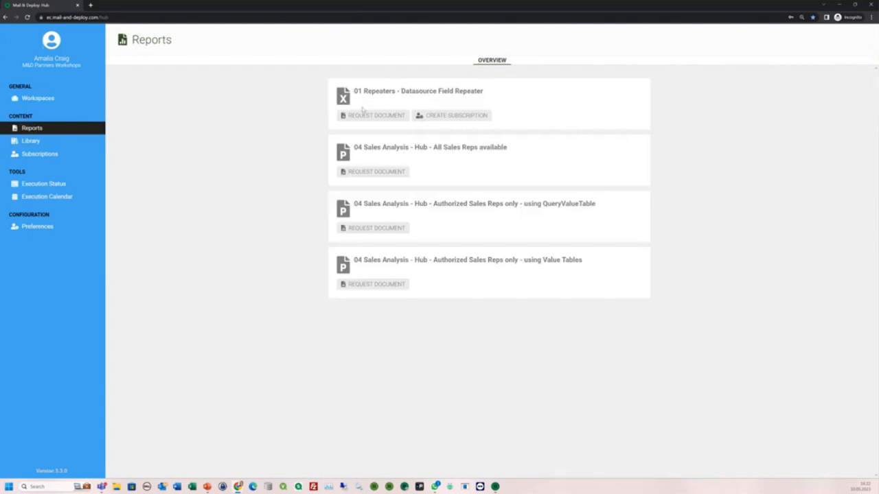
{"action": "left_click_drag", "start_coordinate": [358, 90], "coordinate": [509, 93]}
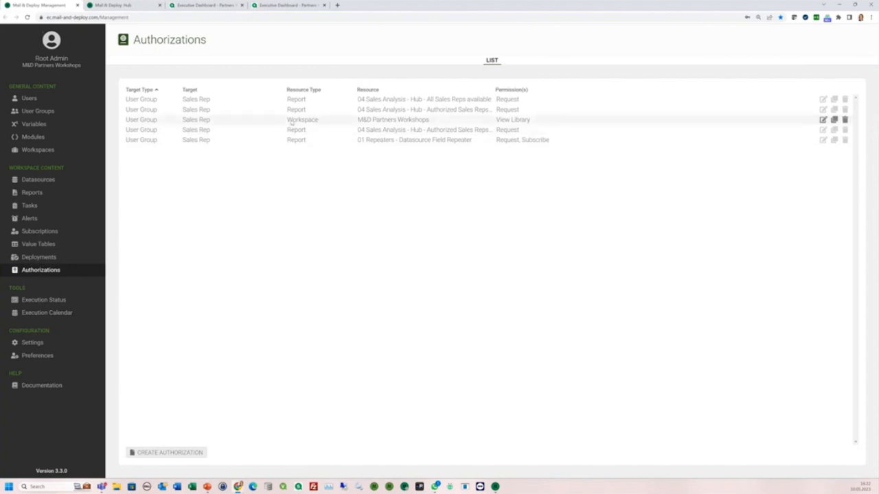
{"action": "left_click_drag", "start_coordinate": [287, 121], "coordinate": [321, 119]}
{"action": "left_click_drag", "start_coordinate": [495, 120], "coordinate": [533, 122]}
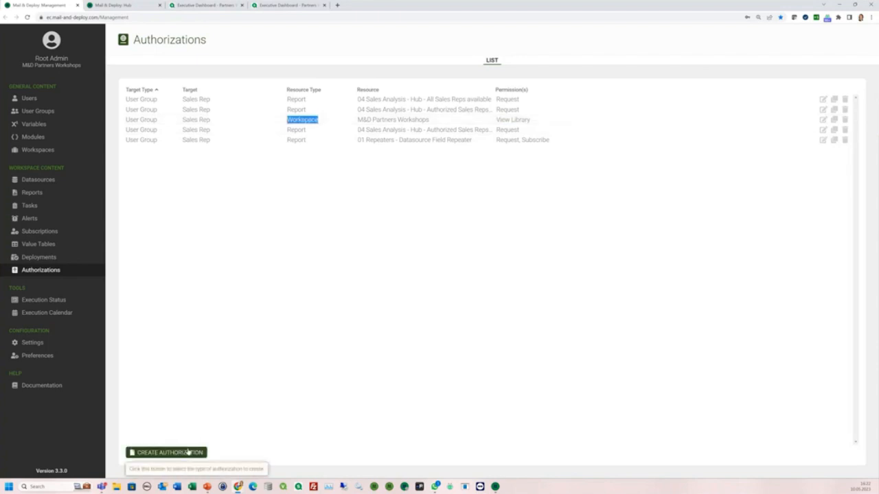
Create a workspace authorization granting the Sales Rep group Execute Tasks and Use Alerting, and save it.
{"action": "left_click", "coordinate": [187, 452]}
{"action": "left_click", "coordinate": [403, 256]}
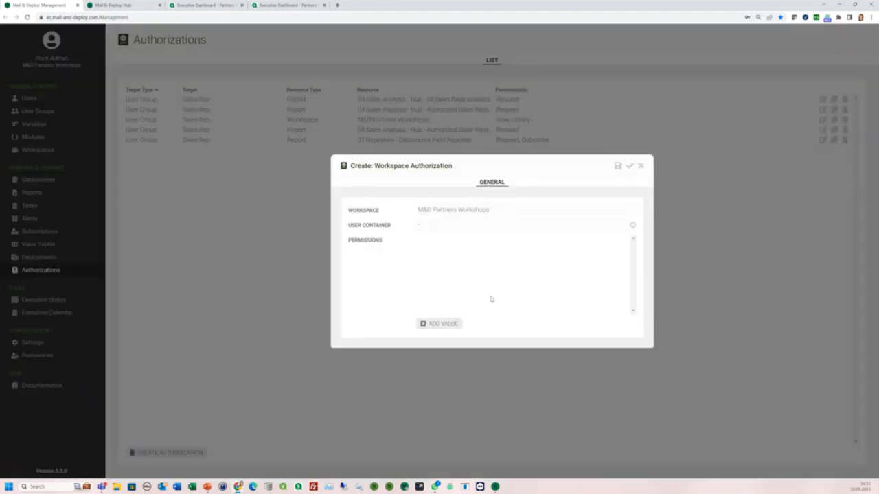
{"action": "left_click", "coordinate": [452, 324]}
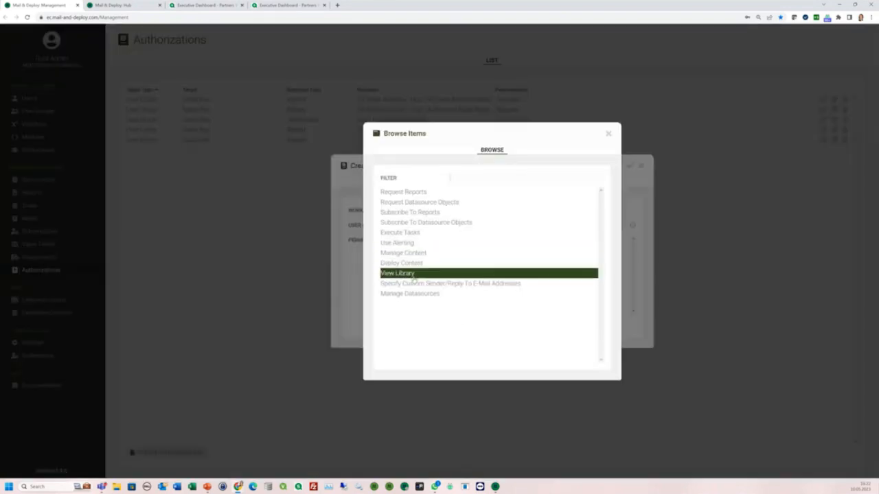
{"action": "left_click", "coordinate": [403, 235]}
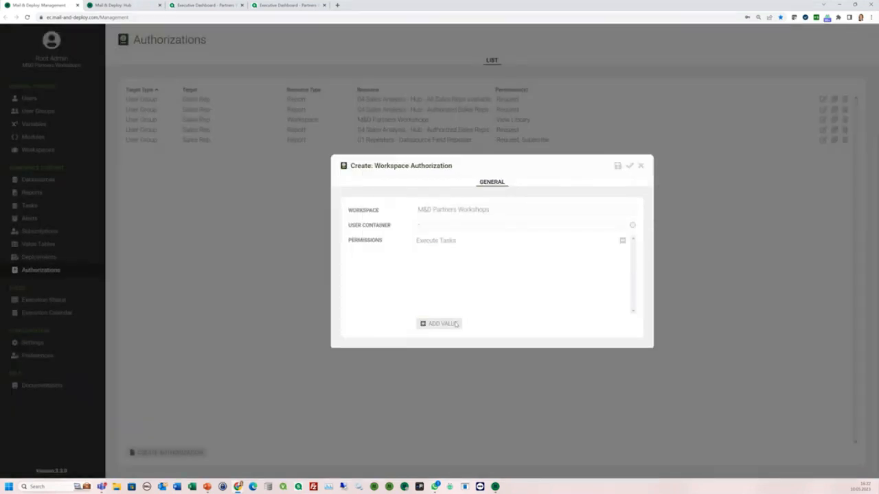
{"action": "left_click", "coordinate": [456, 324]}
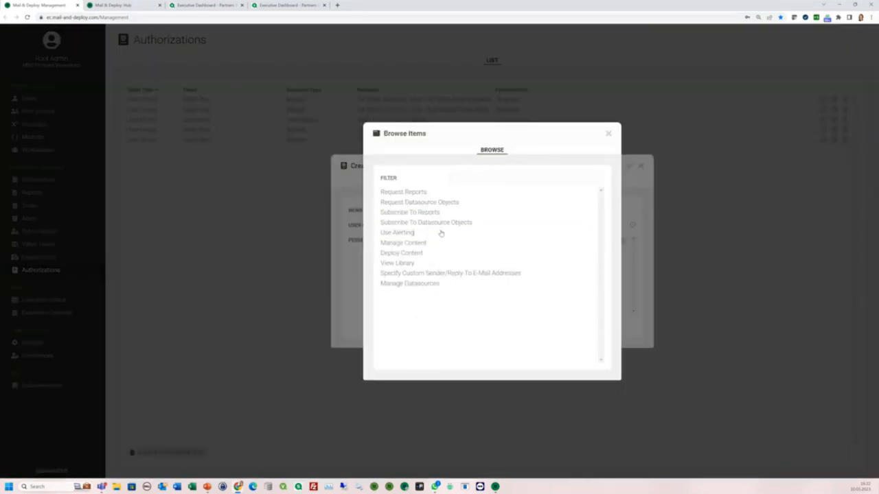
{"action": "left_click", "coordinate": [440, 234]}
{"action": "left_click", "coordinate": [631, 225]}
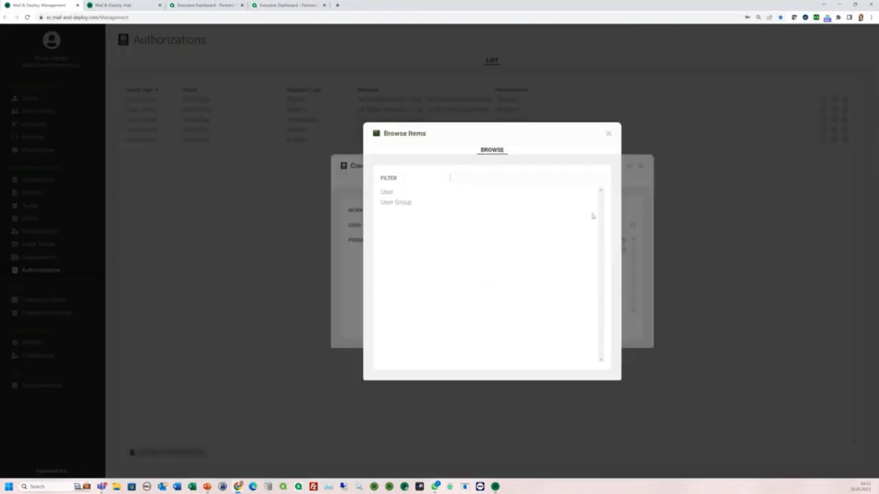
{"action": "left_click", "coordinate": [397, 202]}
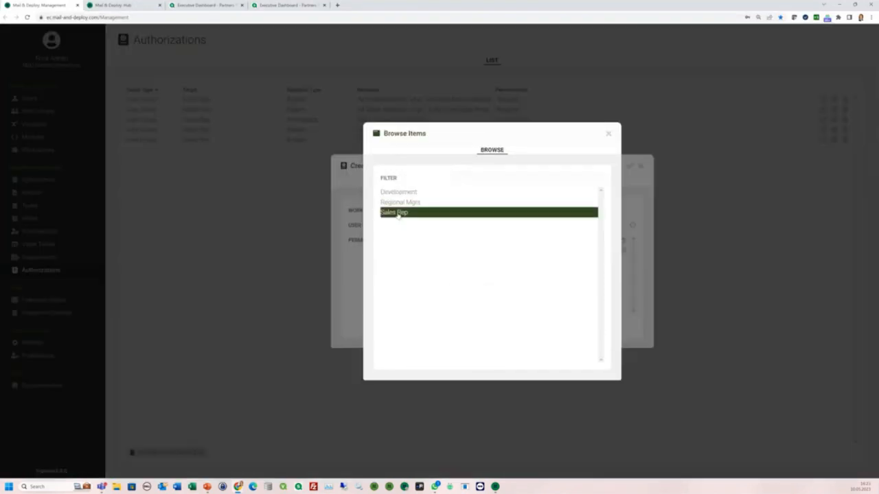
{"action": "left_click", "coordinate": [398, 213]}
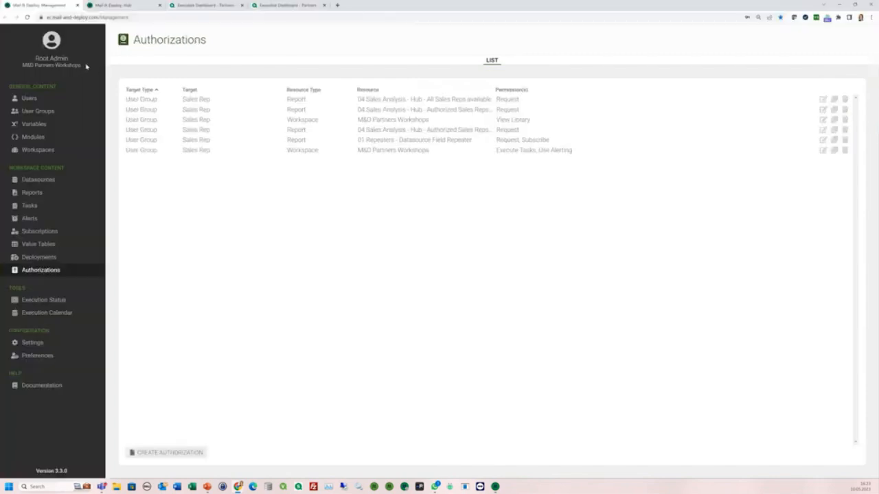
Note the workspace content and name, then in the rep's Hub toggle to M&D Demo and back.
{"action": "left_click_drag", "start_coordinate": [9, 169], "coordinate": [64, 169]}
{"action": "left_click_drag", "start_coordinate": [23, 65], "coordinate": [78, 63]}
{"action": "key", "text": "alt+Tab"}
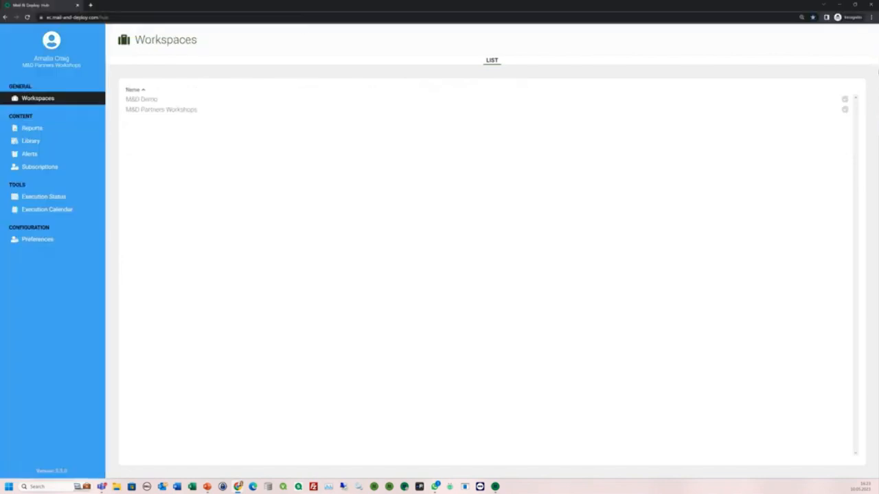
{"action": "left_click", "coordinate": [846, 99]}
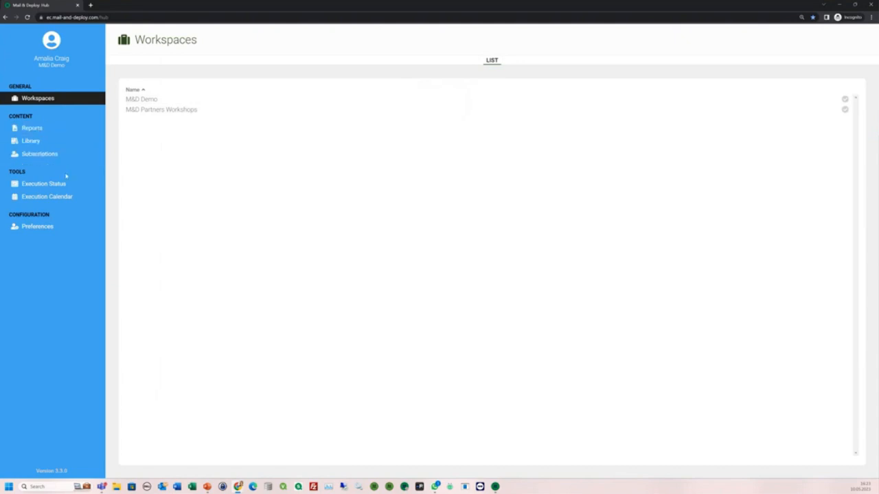
{"action": "left_click", "coordinate": [845, 109]}
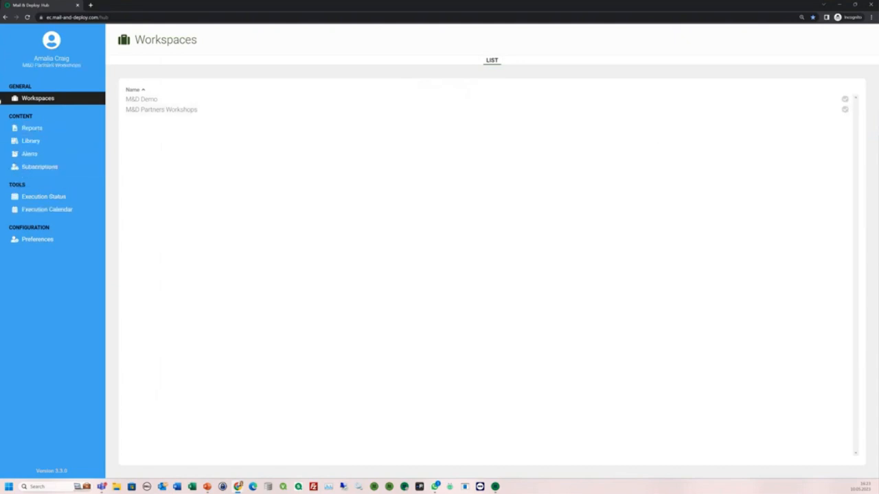
Request the All Sales Reps available report and list its Sales Rep choices.
{"action": "left_click", "coordinate": [33, 127]}
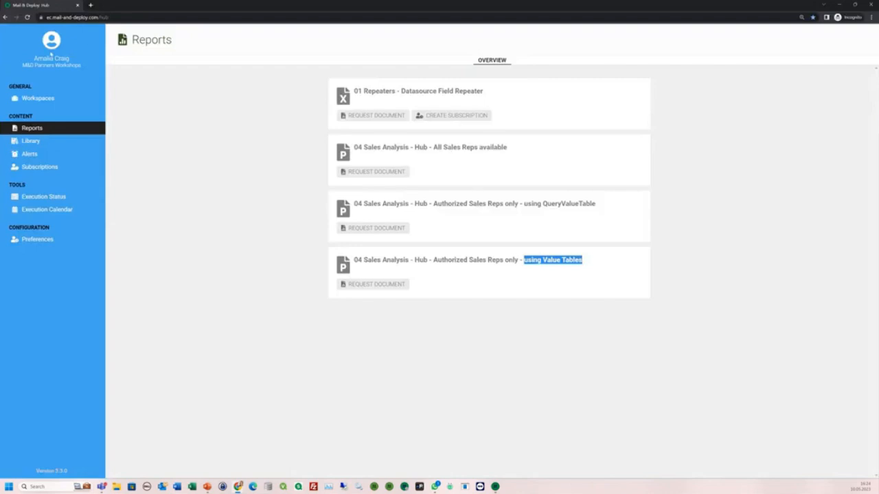
{"action": "left_click", "coordinate": [375, 172]}
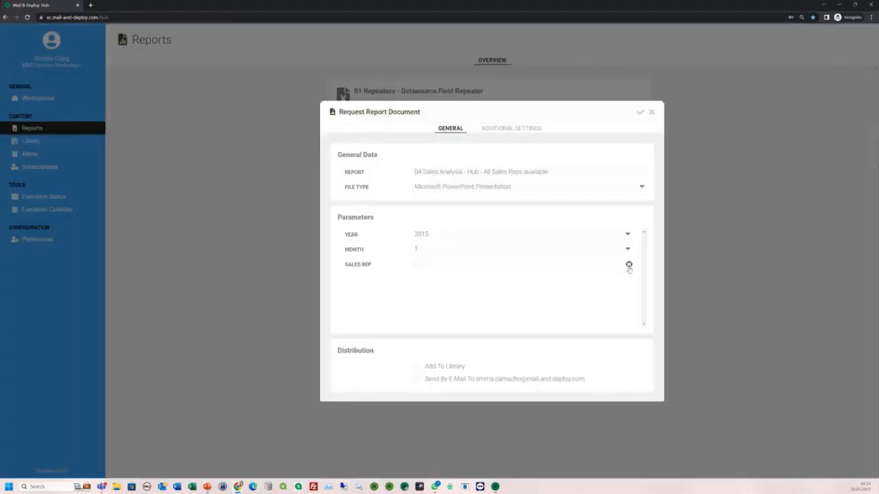
{"action": "left_click", "coordinate": [629, 265]}
{"action": "left_click_drag", "start_coordinate": [602, 209], "coordinate": [589, 348]}
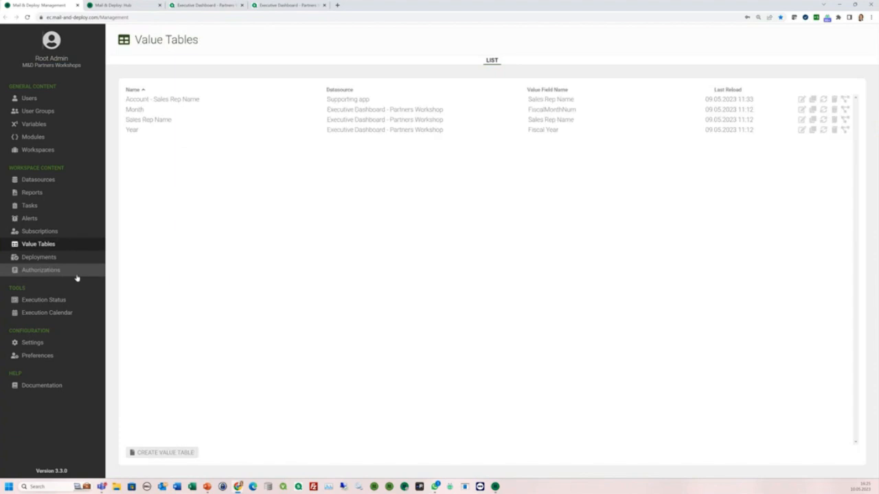
Start and discard a new value table, note the Account - Sales Rep Name table, then view the Qlik sheet.
{"action": "left_click", "coordinate": [168, 454]}
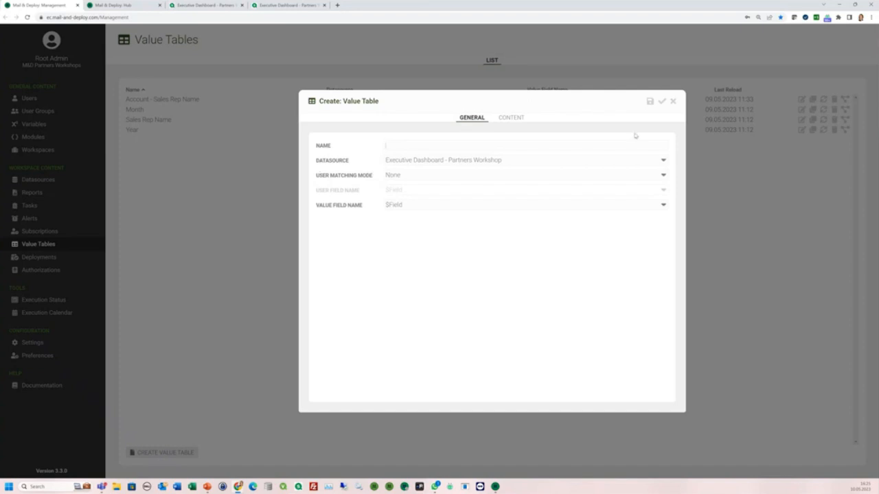
{"action": "left_click", "coordinate": [672, 101]}
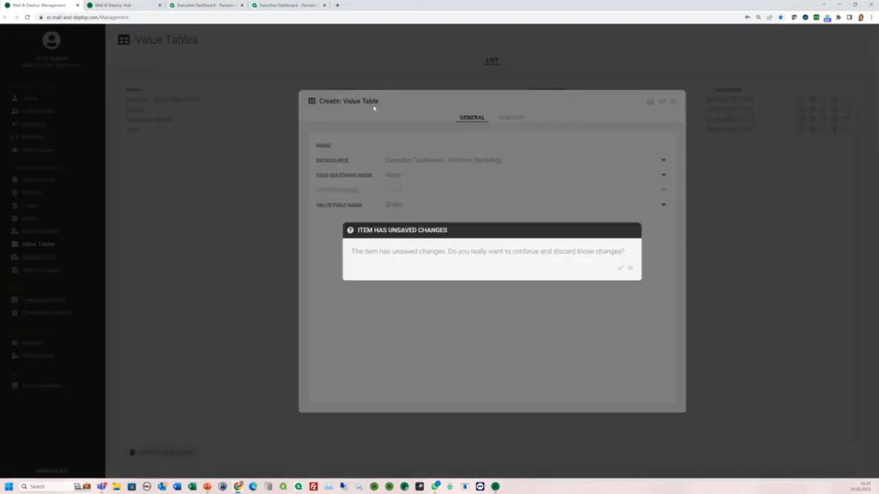
{"action": "left_click", "coordinate": [620, 268]}
{"action": "left_click_drag", "start_coordinate": [127, 101], "coordinate": [199, 103]}
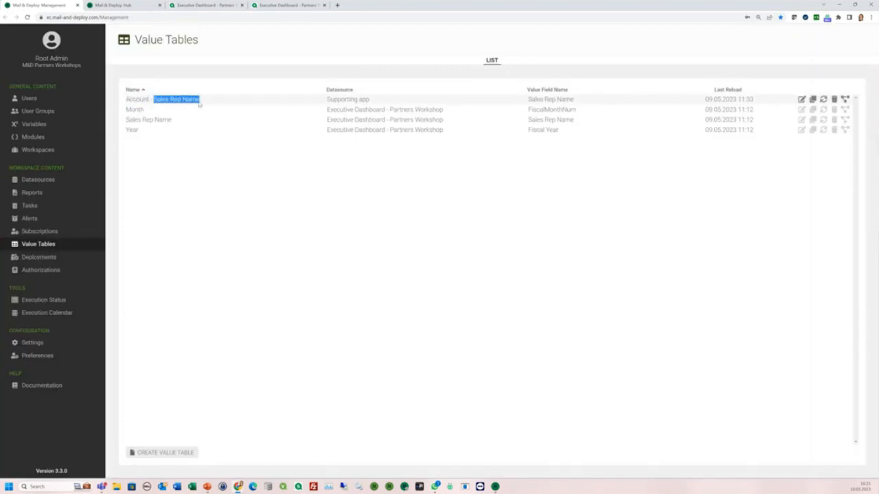
{"action": "left_click", "coordinate": [277, 8]}
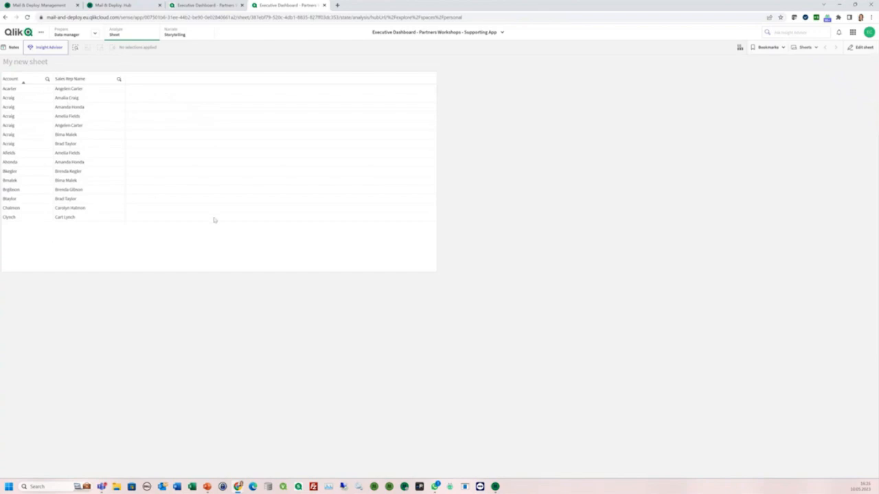
Filter the Qlik sheet to individual accounts to check their Sales Rep Name, clearing each selection afterwards.
{"action": "left_click", "coordinate": [15, 102]}
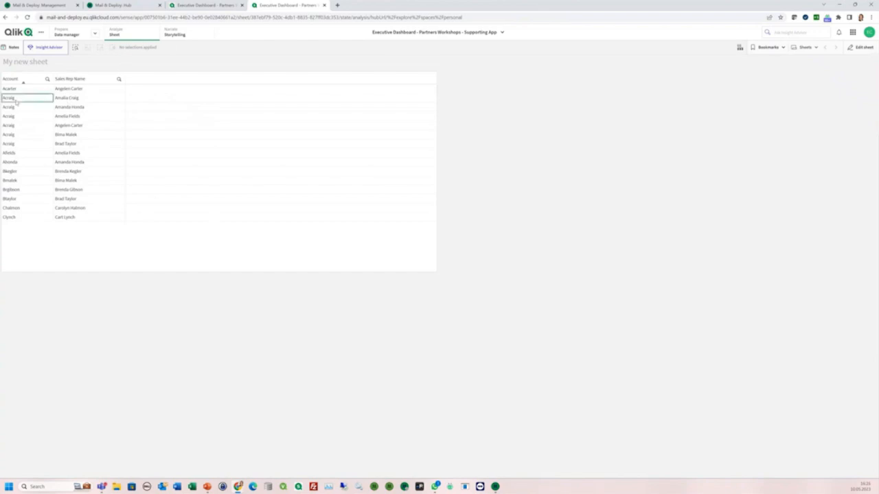
{"action": "left_click", "coordinate": [130, 76]}
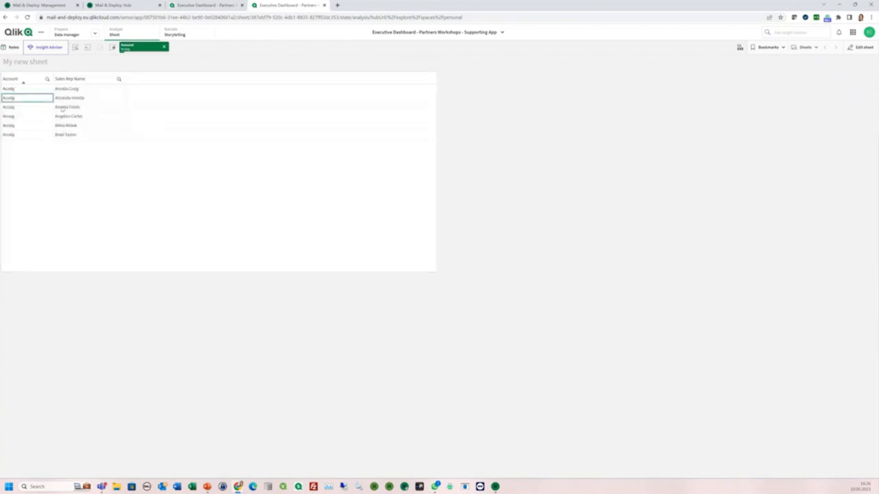
{"action": "left_click", "coordinate": [164, 47]}
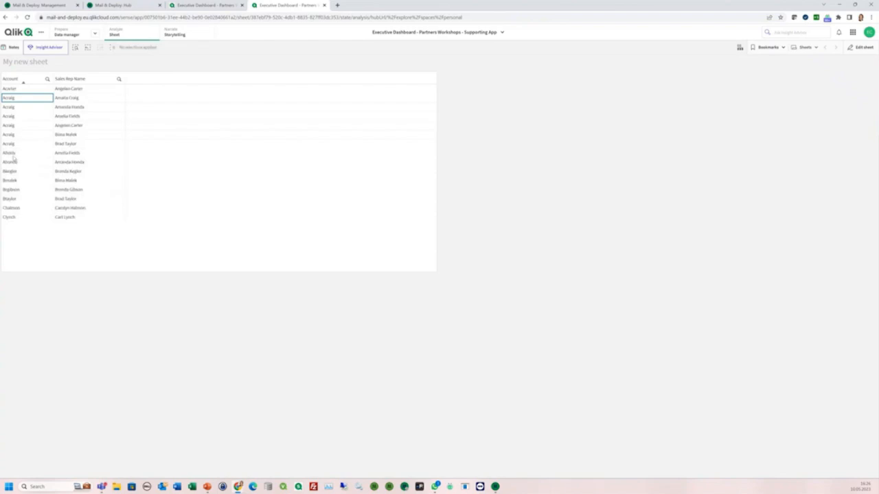
{"action": "left_click", "coordinate": [15, 162]}
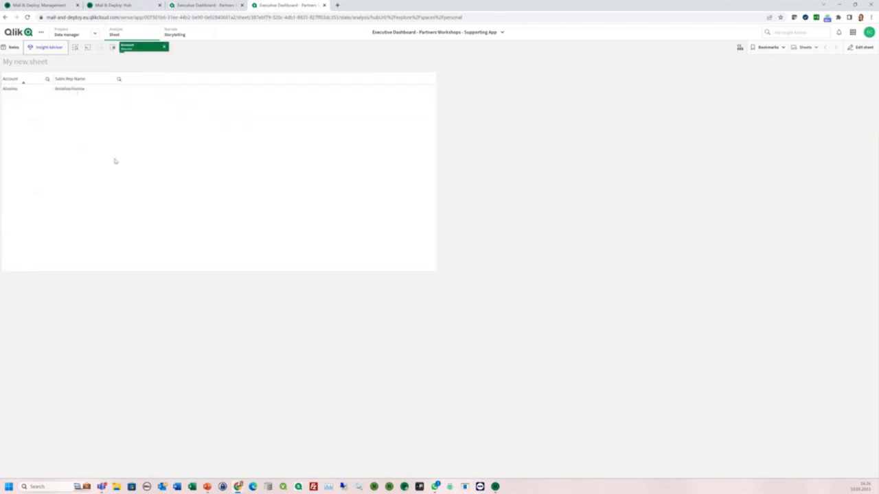
{"action": "left_click", "coordinate": [165, 48]}
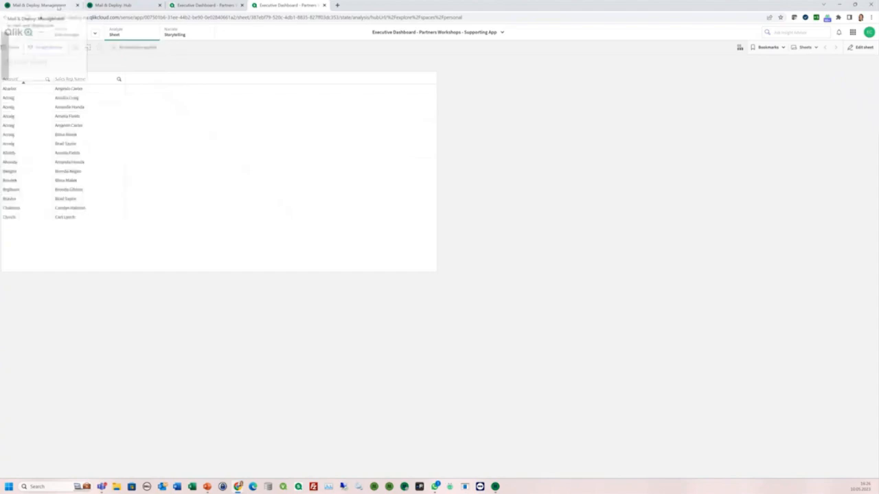
{"action": "left_click", "coordinate": [58, 5]}
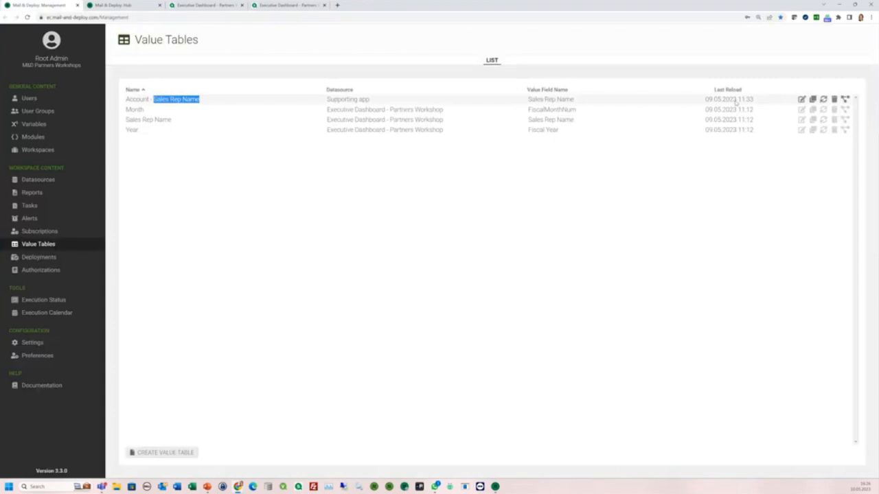
Inspect the Account - Sales Rep Name value table, keeping Custom Username matching, and compare its rows with Qlik.
{"action": "left_click_drag", "start_coordinate": [327, 99], "coordinate": [369, 100]}
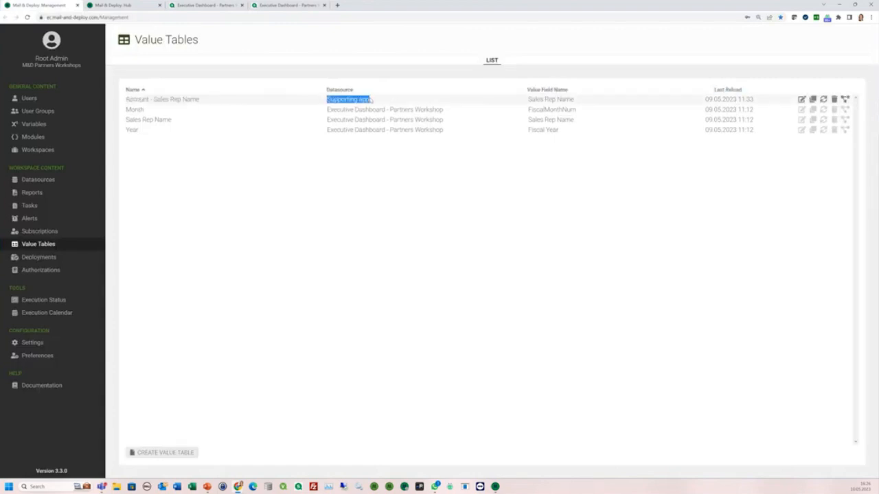
{"action": "left_click", "coordinate": [801, 98]}
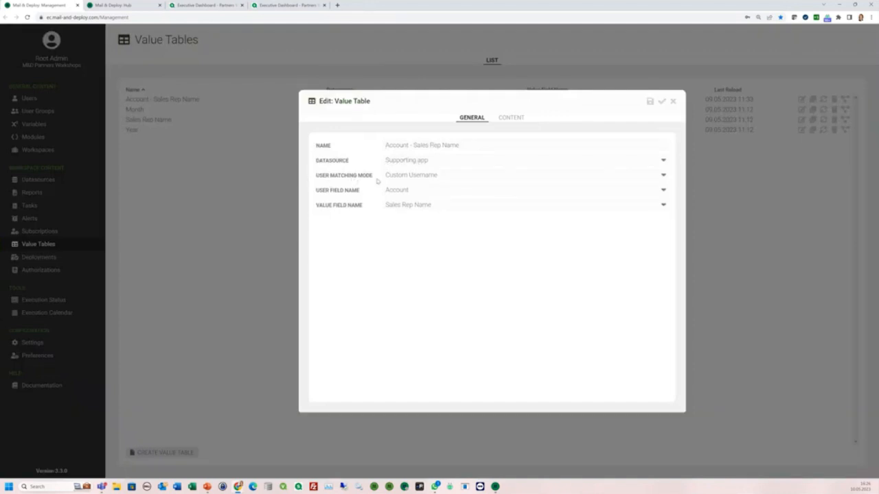
{"action": "left_click", "coordinate": [447, 177]}
{"action": "left_click", "coordinate": [448, 178]}
{"action": "left_click", "coordinate": [662, 101]}
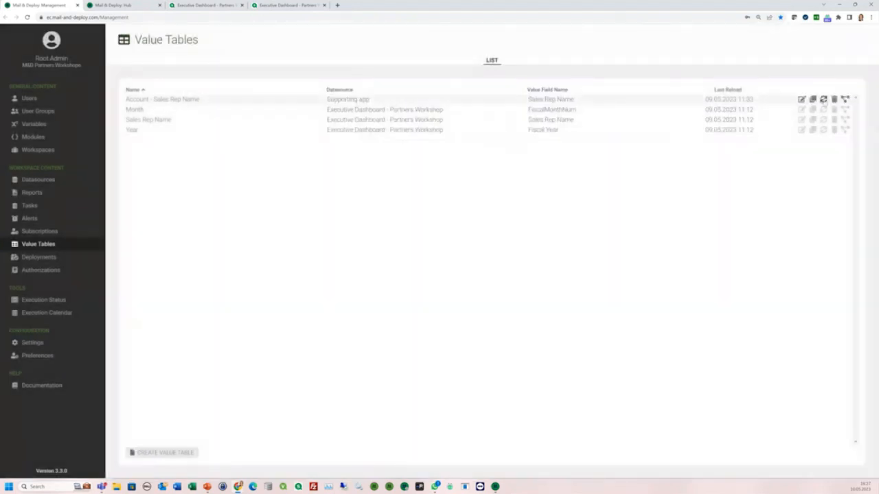
{"action": "left_click", "coordinate": [801, 99]}
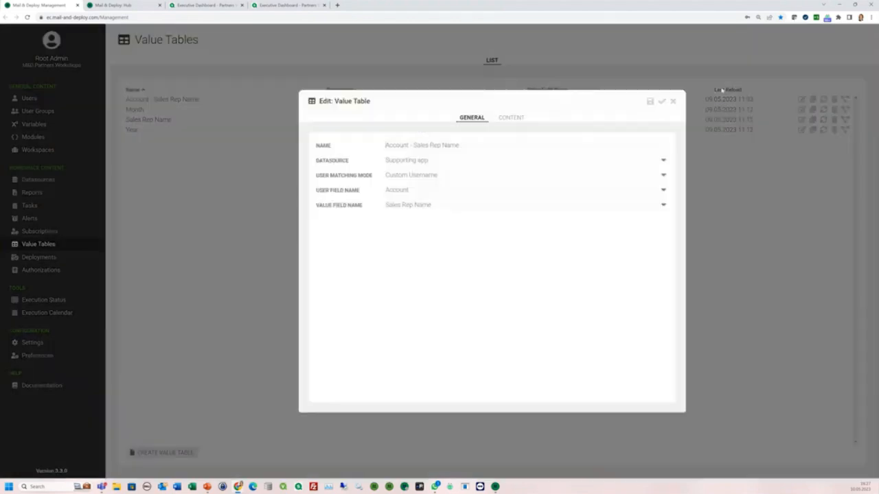
{"action": "left_click", "coordinate": [509, 118]}
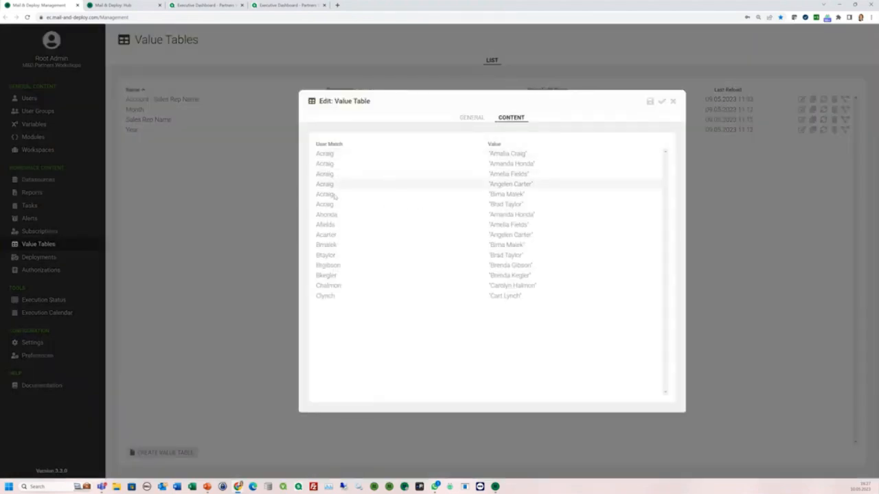
{"action": "left_click", "coordinate": [286, 6]}
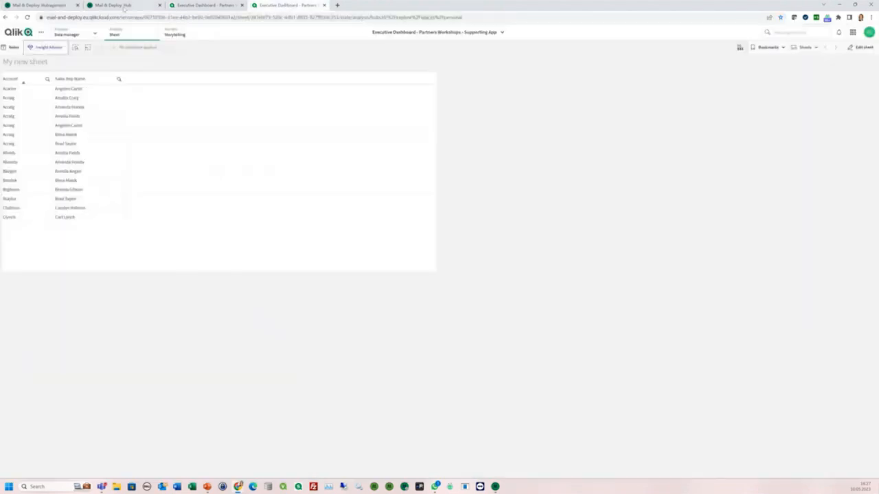
{"action": "left_click", "coordinate": [40, 4]}
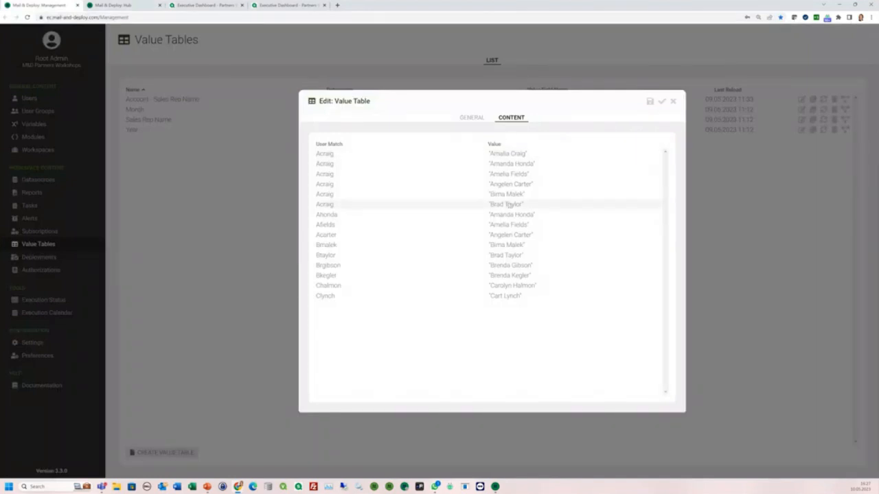
{"action": "left_click", "coordinate": [673, 101]}
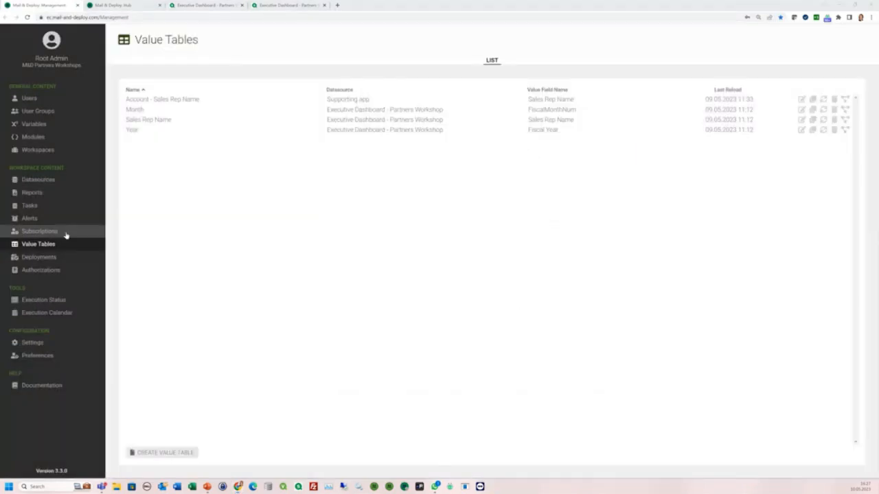
Open '04 Sales Analysis - Hub - Authorized Sales Reps only - using Value Tables' in the Designer.
{"action": "left_click", "coordinate": [53, 195]}
{"action": "left_click_drag", "start_coordinate": [276, 203], "coordinate": [341, 205]}
{"action": "left_click", "coordinate": [823, 201]}
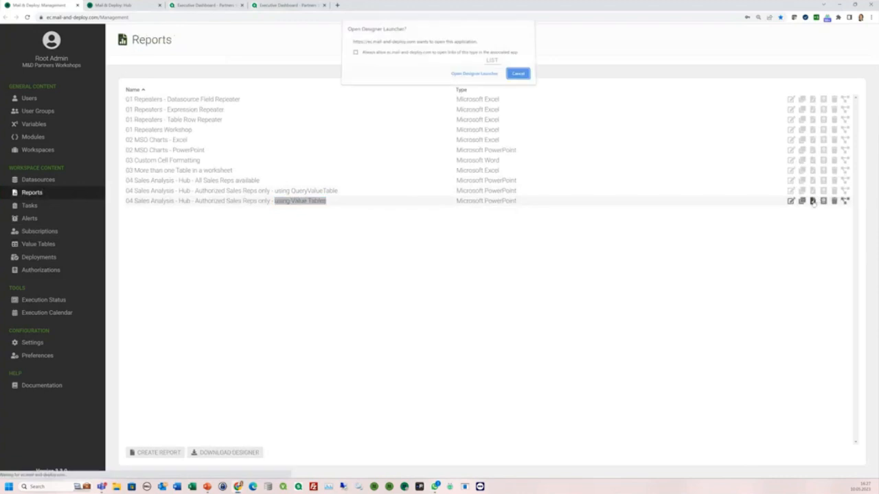
{"action": "left_click", "coordinate": [479, 76]}
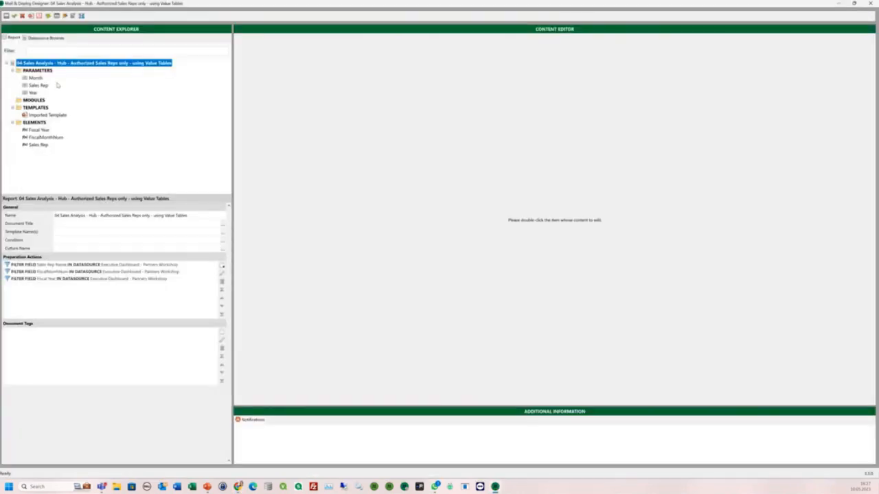
Review the Month and Year parameters, then set the Sales Rep value table to Account - Sales Rep Name.
{"action": "left_click", "coordinate": [36, 77]}
{"action": "left_click", "coordinate": [33, 92]}
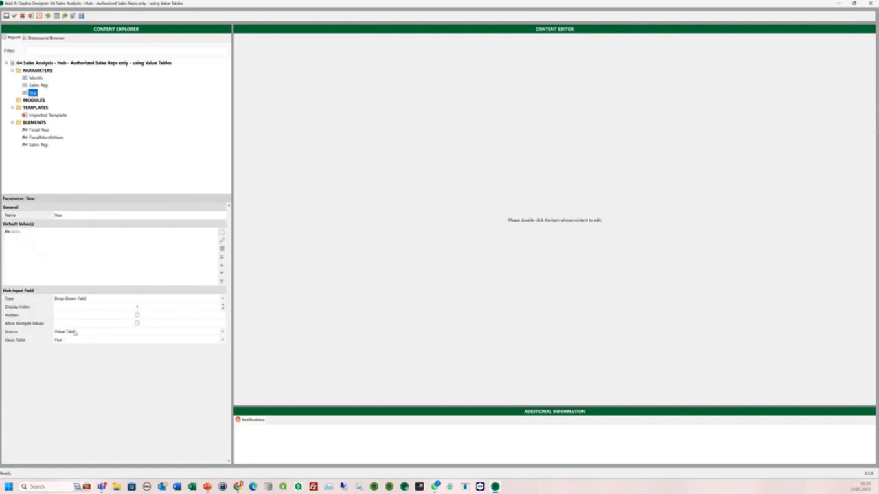
{"action": "left_click", "coordinate": [38, 78]}
{"action": "left_click", "coordinate": [42, 86]}
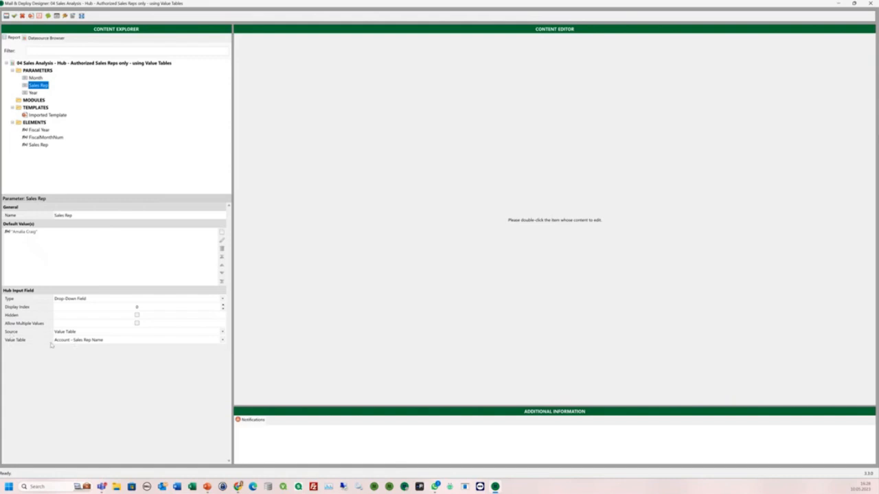
{"action": "left_click", "coordinate": [222, 340]}
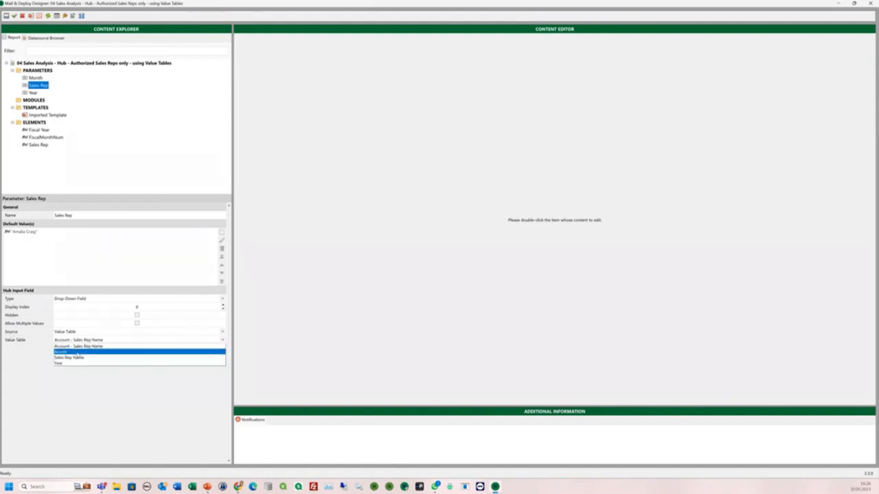
{"action": "left_click", "coordinate": [106, 346]}
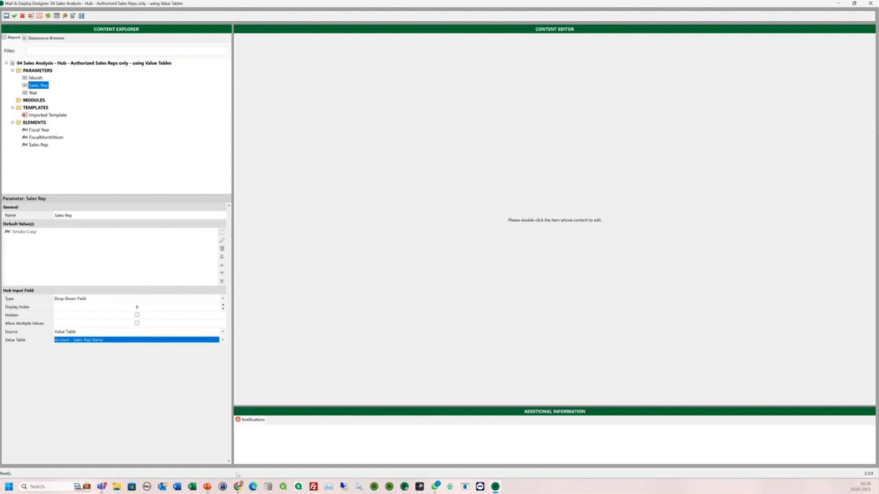
{"action": "mouse_move", "coordinate": [237, 484]}
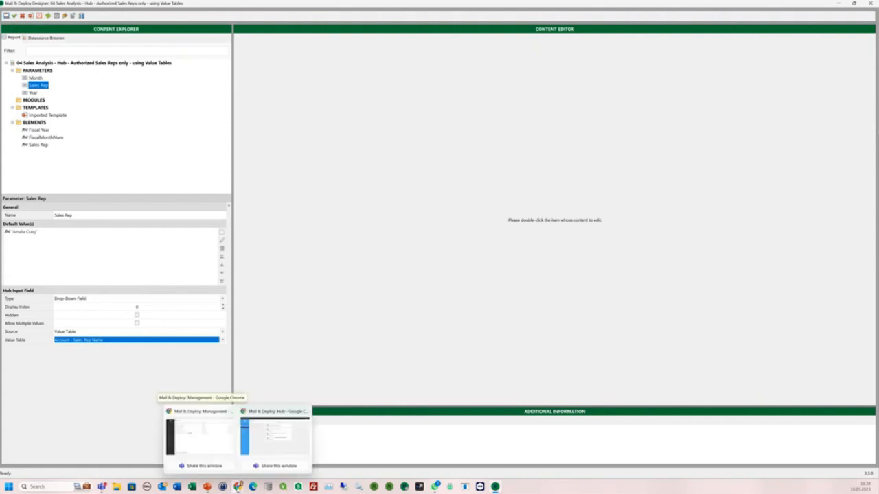
In the Hub, request the Value Tables report and check its Sales Rep choices, then open a private window.
{"action": "left_click", "coordinate": [261, 423]}
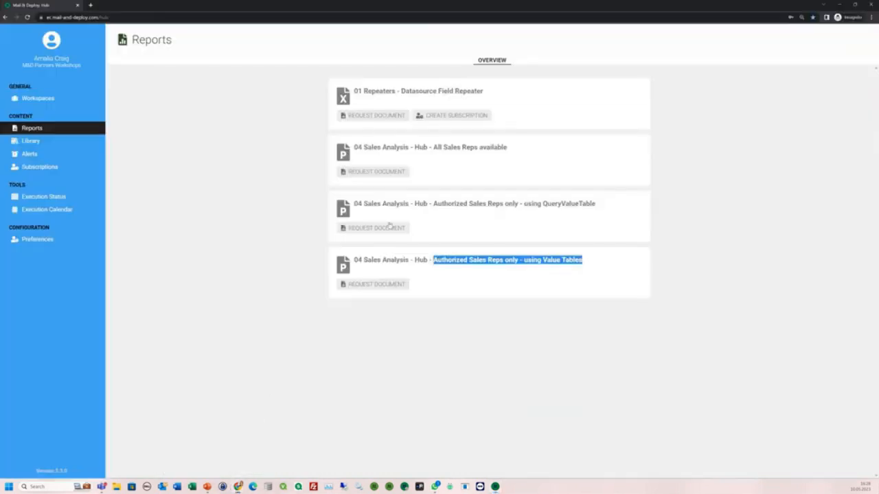
{"action": "left_click_drag", "start_coordinate": [34, 59], "coordinate": [70, 59]}
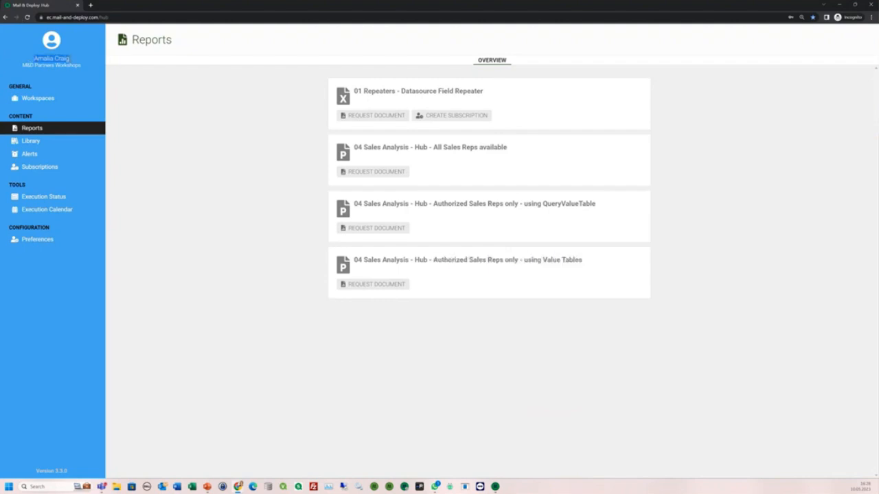
{"action": "left_click_drag", "start_coordinate": [522, 260], "coordinate": [583, 261]}
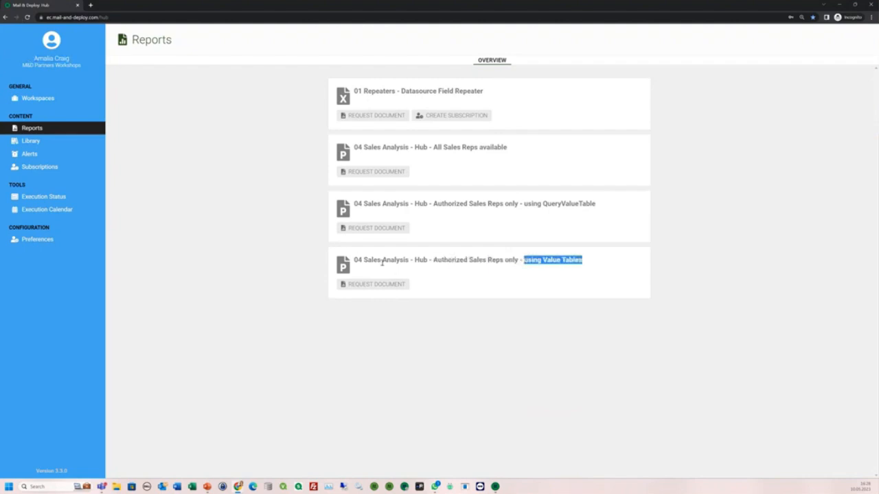
{"action": "left_click", "coordinate": [376, 285]}
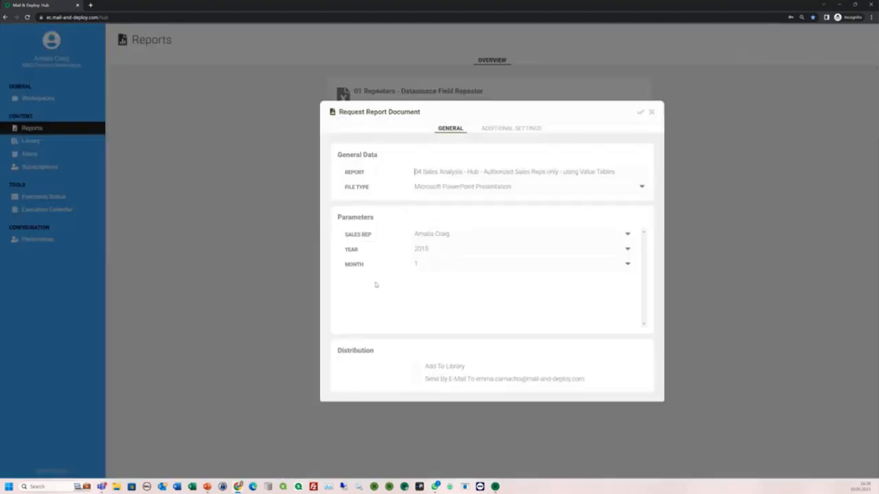
{"action": "left_click", "coordinate": [609, 240]}
{"action": "left_click", "coordinate": [609, 239]}
{"action": "left_click", "coordinate": [609, 237]}
{"action": "left_click", "coordinate": [464, 236]}
{"action": "key", "text": "ctrl+shift+n"}
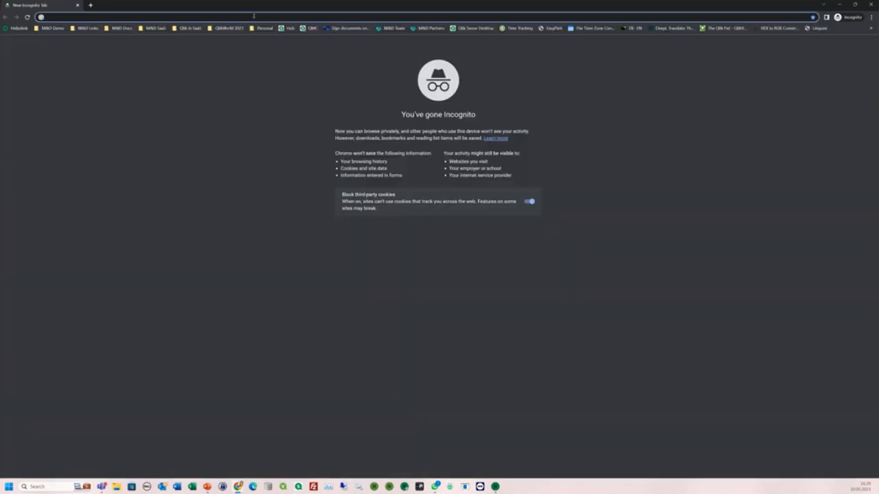
Sign in to the Hub as another sales rep user via the M&D Demo bookmark.
{"action": "left_click", "coordinate": [53, 29]}
{"action": "left_click", "coordinate": [60, 56]}
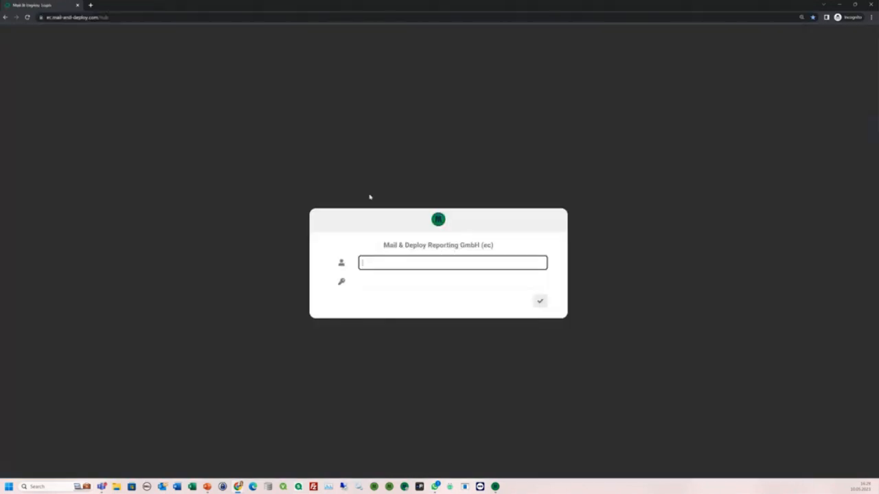
{"action": "type", "text": "Ahonda"}
{"action": "key", "text": "Tab"}
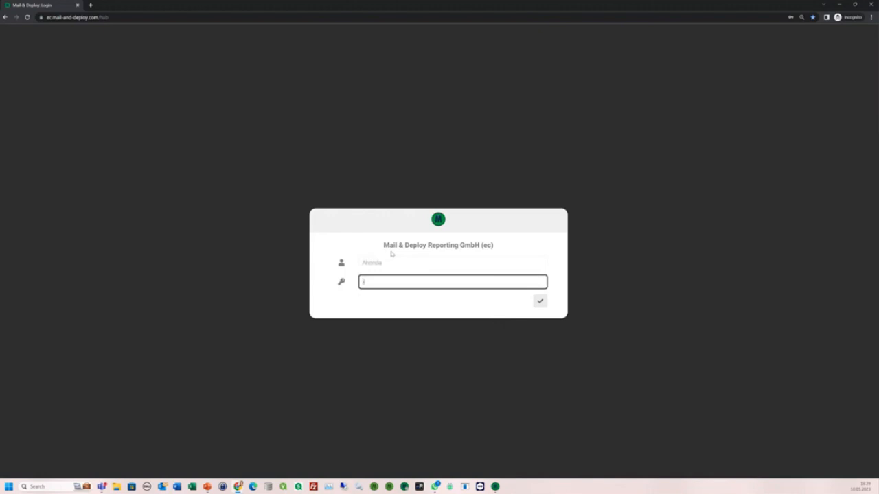
{"action": "left_click", "coordinate": [540, 301]}
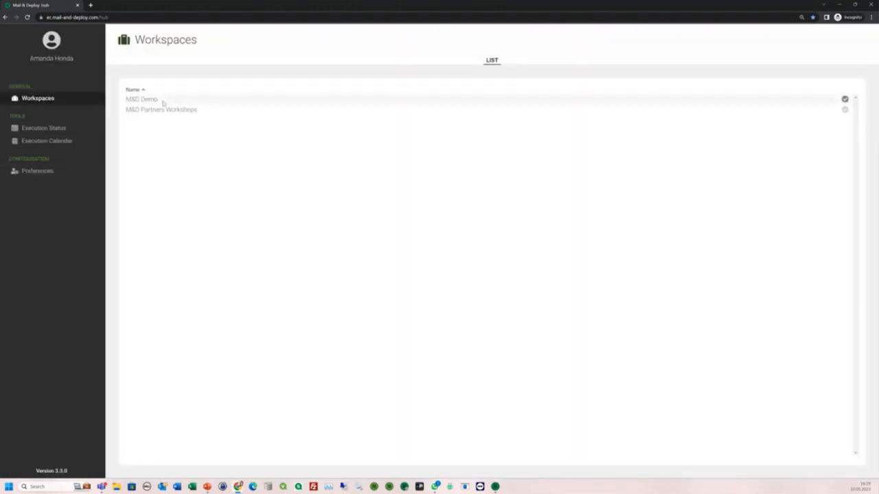
In M&D Partners Workshops, request the Value Tables report and check which Sales Reps are offered.
{"action": "left_click", "coordinate": [845, 109]}
{"action": "left_click", "coordinate": [42, 129]}
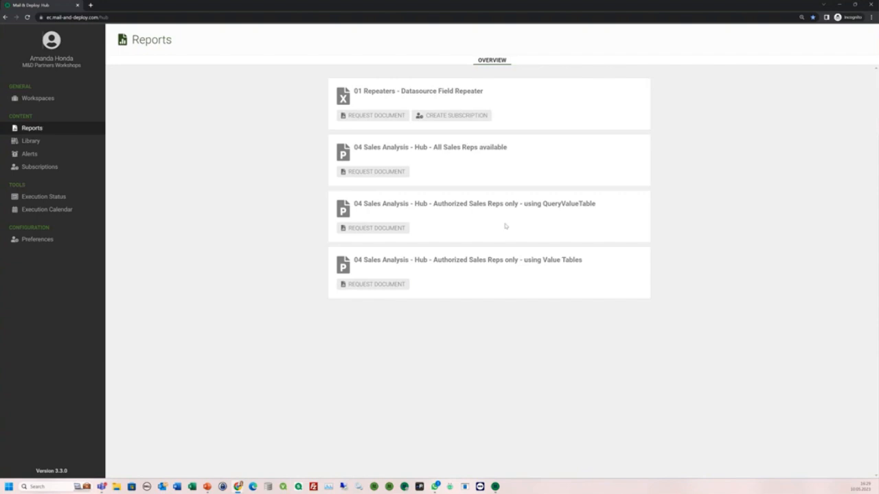
{"action": "left_click_drag", "start_coordinate": [511, 271], "coordinate": [374, 284]}
{"action": "left_click", "coordinate": [376, 283]}
{"action": "left_click", "coordinate": [440, 234]}
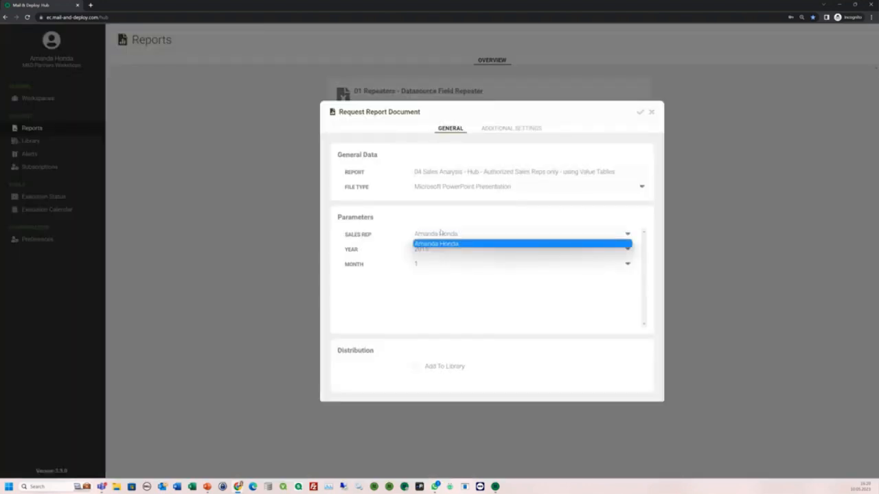
{"action": "key", "text": "alt+Tab"}
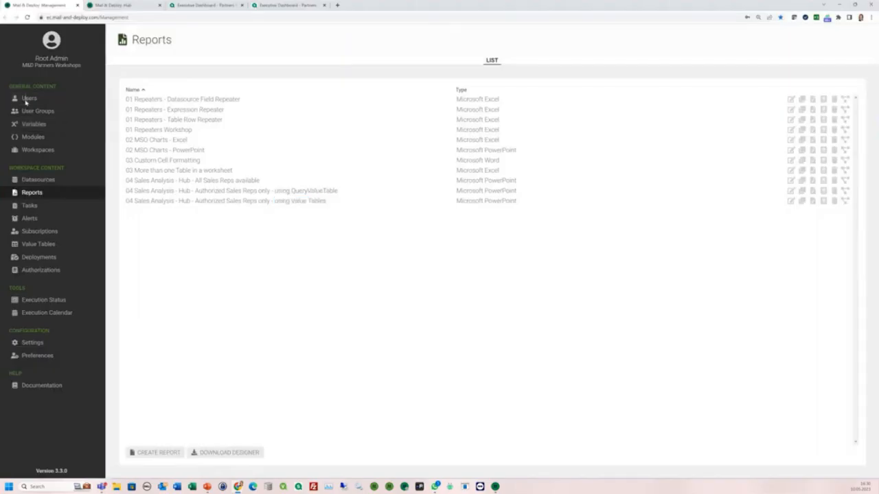
Review two users' settings, including the first user's Theme, without saving changes.
{"action": "left_click", "coordinate": [27, 99]}
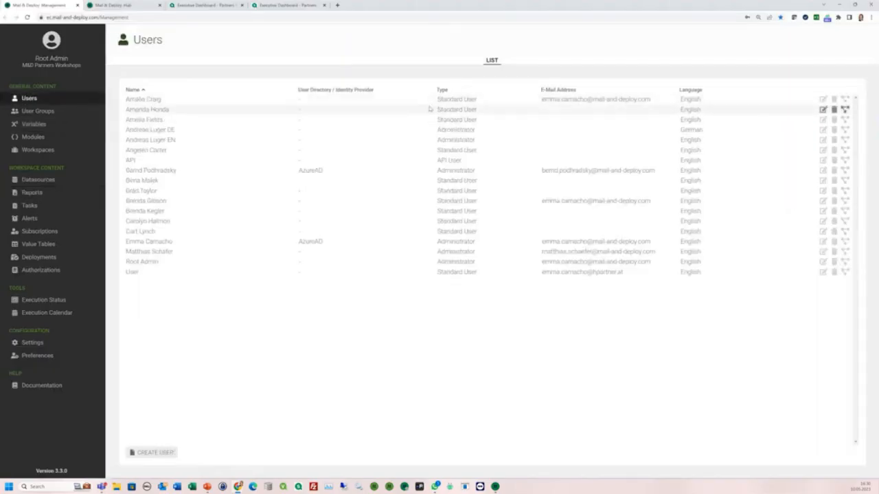
{"action": "left_click", "coordinate": [823, 100]}
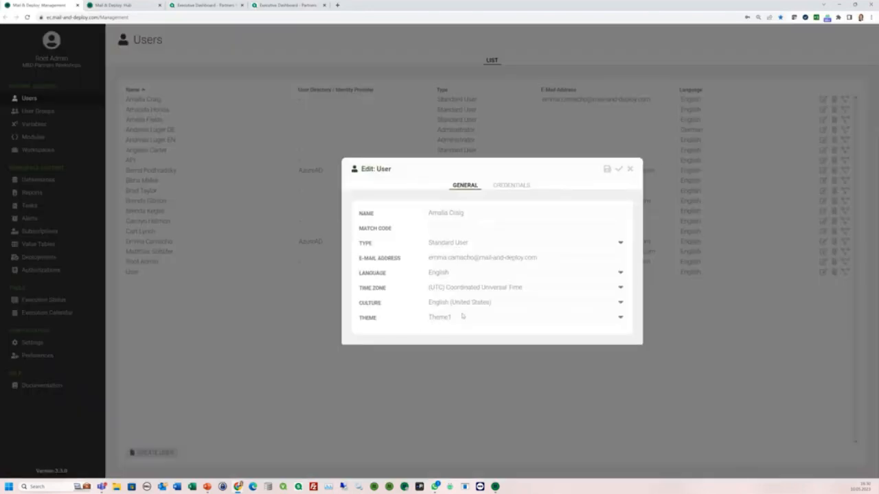
{"action": "left_click", "coordinate": [463, 319]}
{"action": "left_click", "coordinate": [463, 320]}
{"action": "left_click", "coordinate": [630, 169]}
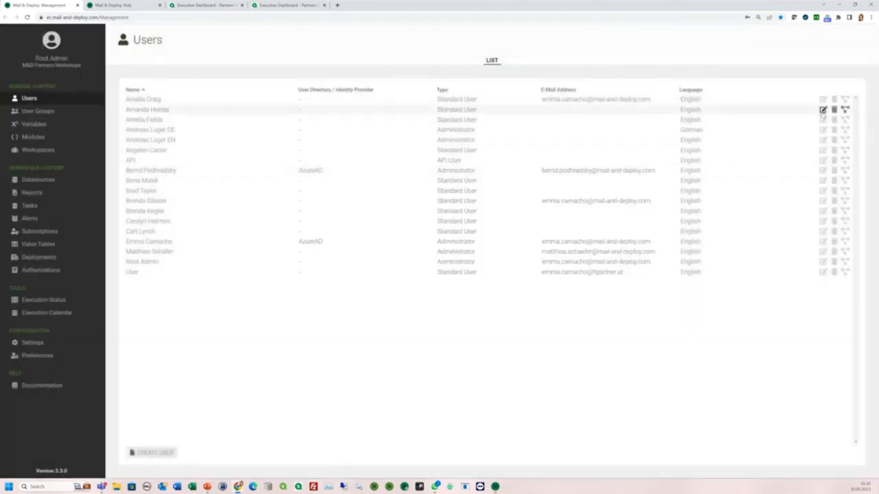
{"action": "left_click", "coordinate": [822, 110]}
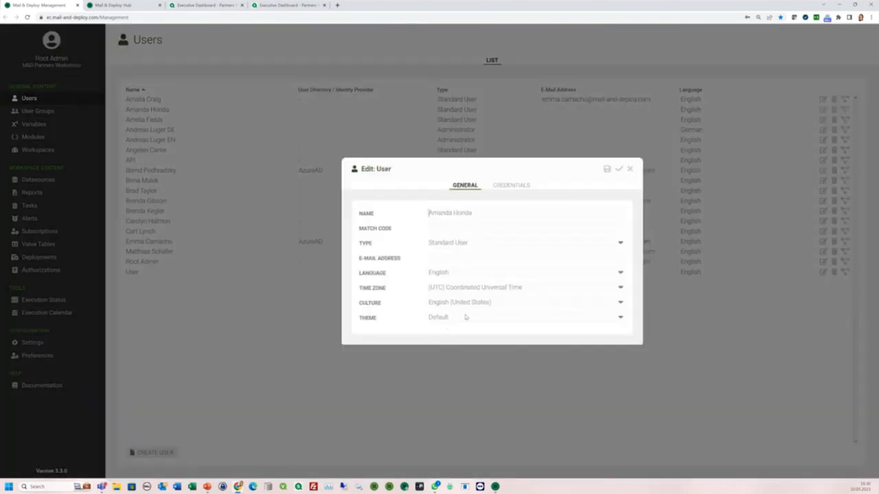
{"action": "left_click", "coordinate": [629, 168]}
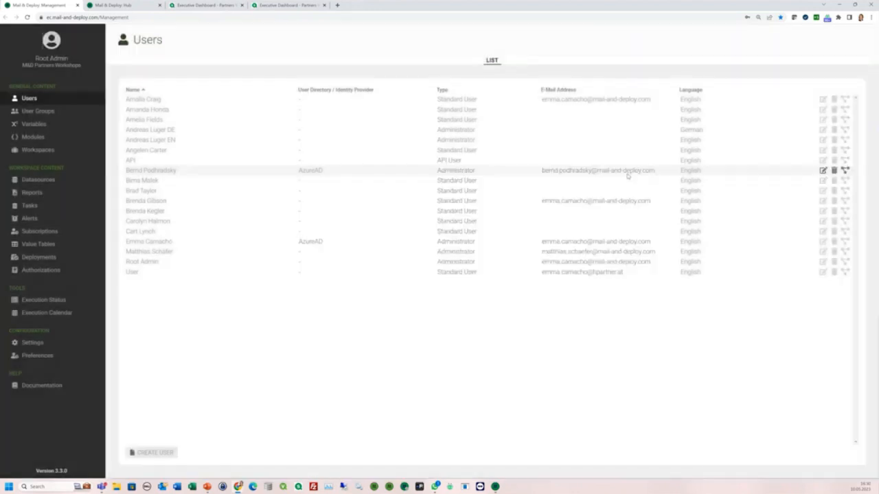
Launch the QueryValueTable Sales Analysis report in the Designer from the Reports list.
{"action": "left_click", "coordinate": [33, 193]}
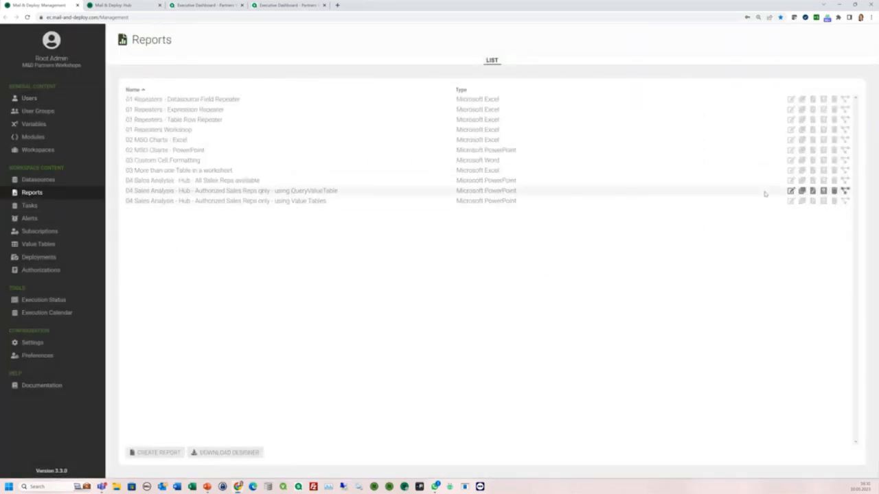
{"action": "left_click", "coordinate": [813, 191]}
{"action": "left_click", "coordinate": [474, 76]}
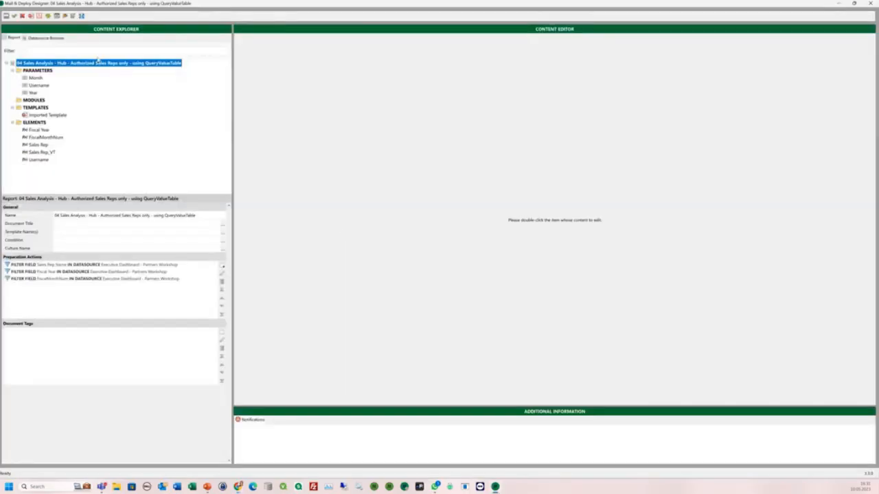
Review the report's Month, Year and Username parameter settings.
{"action": "left_click", "coordinate": [40, 71]}
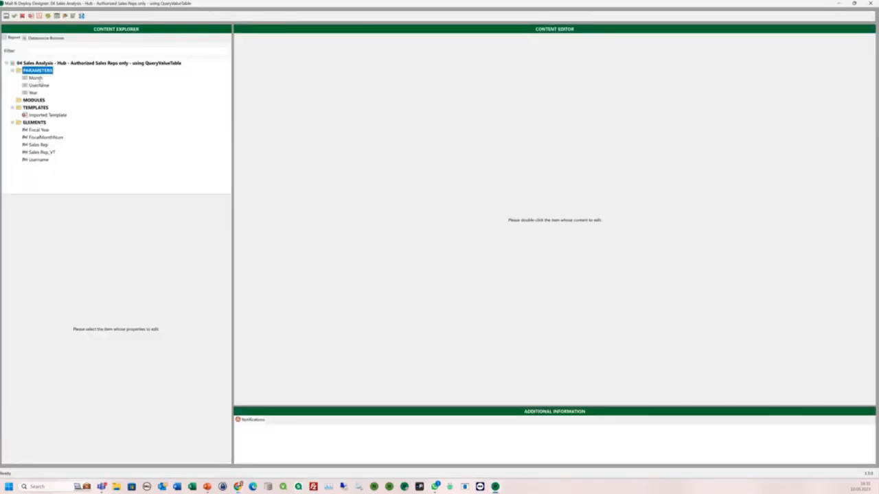
{"action": "left_click", "coordinate": [36, 78]}
{"action": "left_click", "coordinate": [33, 93]}
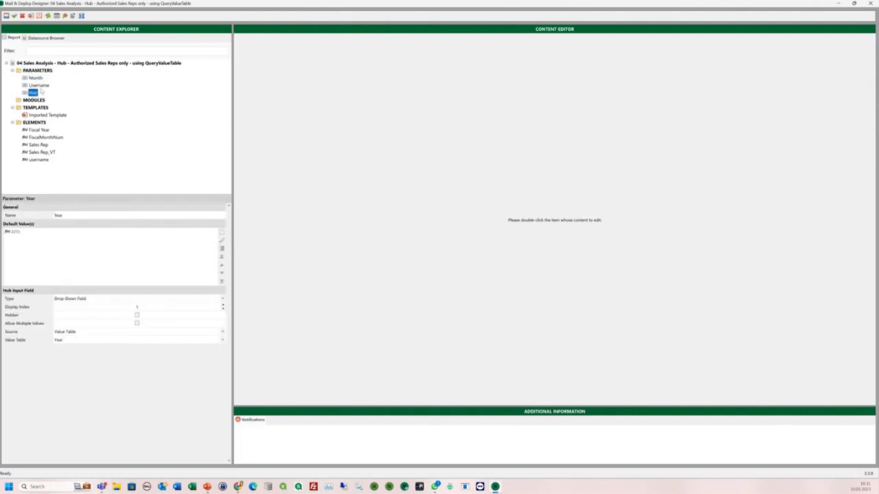
{"action": "left_click", "coordinate": [40, 85]}
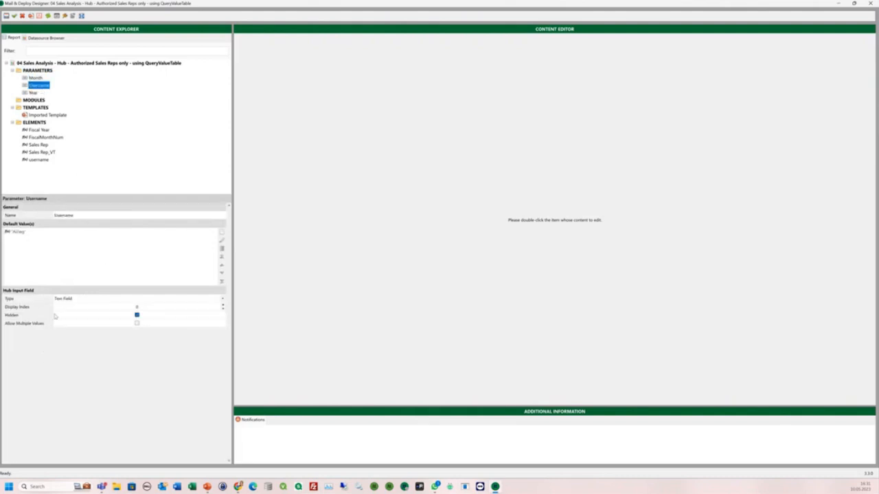
Make Username a Drop-Down Field sourced from User Name, then return to the Hub.
{"action": "left_click", "coordinate": [222, 299]}
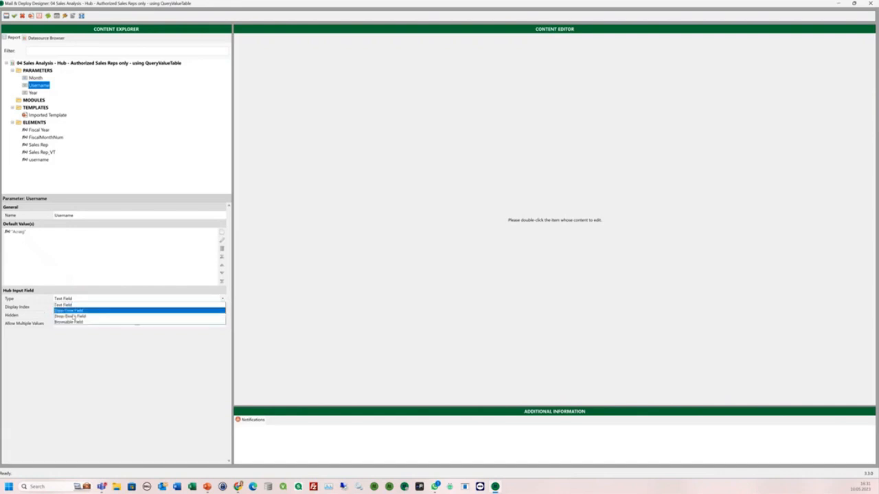
{"action": "left_click", "coordinate": [75, 308]}
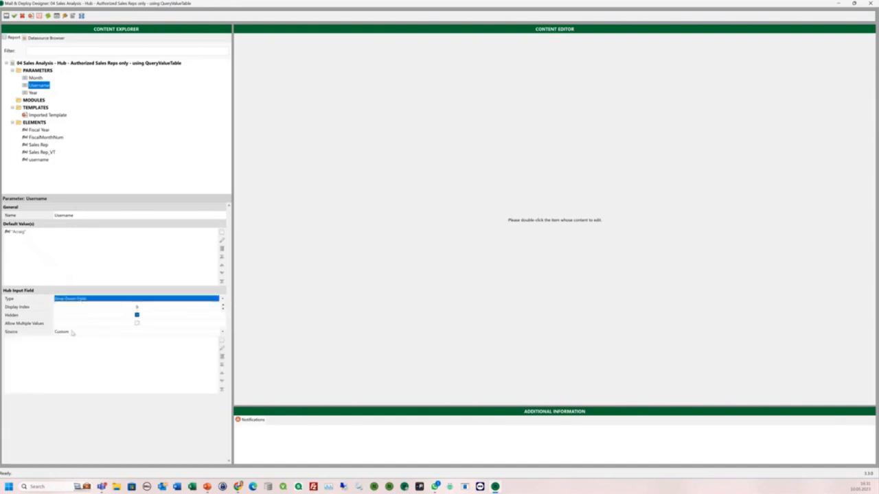
{"action": "left_click", "coordinate": [73, 333]}
{"action": "left_click", "coordinate": [69, 349]}
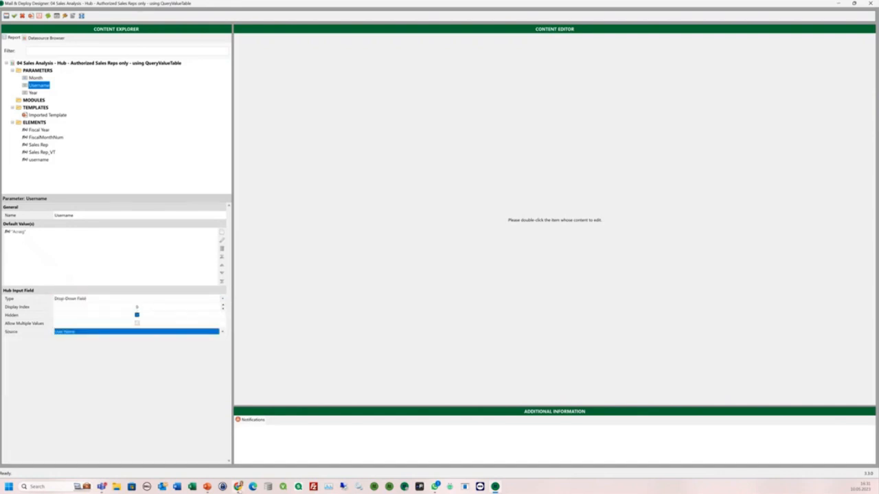
{"action": "mouse_move", "coordinate": [238, 486]}
{"action": "left_click", "coordinate": [259, 445]}
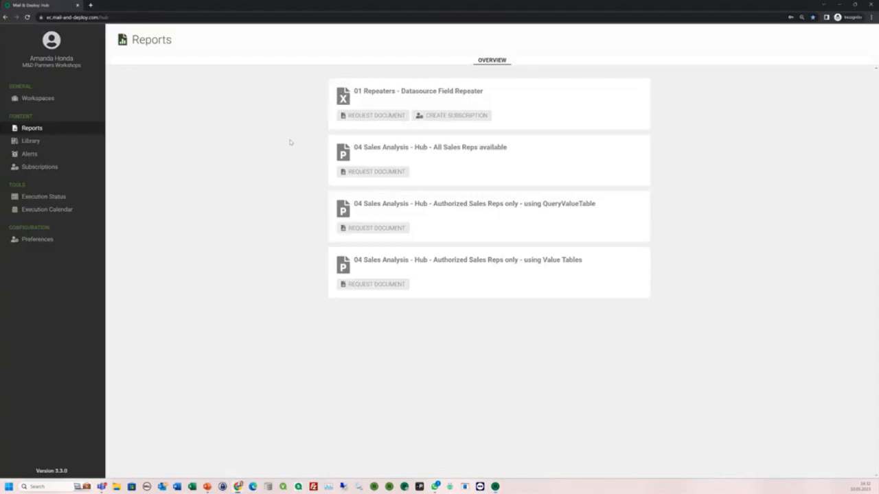
Check the signed-in user's name in the Hub sidebar, then switch back to the Designer.
{"action": "mouse_move", "coordinate": [81, 63]}
{"action": "left_mouse_down"}
{"action": "mouse_move", "coordinate": [28, 60]}
{"action": "mouse_move", "coordinate": [72, 55]}
{"action": "left_mouse_up"}
{"action": "left_click", "coordinate": [30, 59]}
{"action": "key", "text": "alt+Tab"}
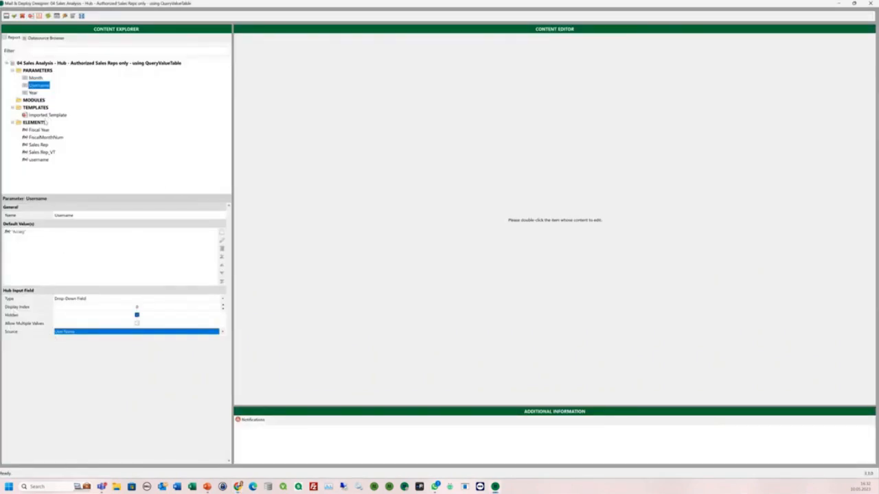
Inspect the template slide's Generated by, %%Sales Rep%% and %%Sales Rep_VT%% text boxes.
{"action": "double_click", "coordinate": [46, 115]}
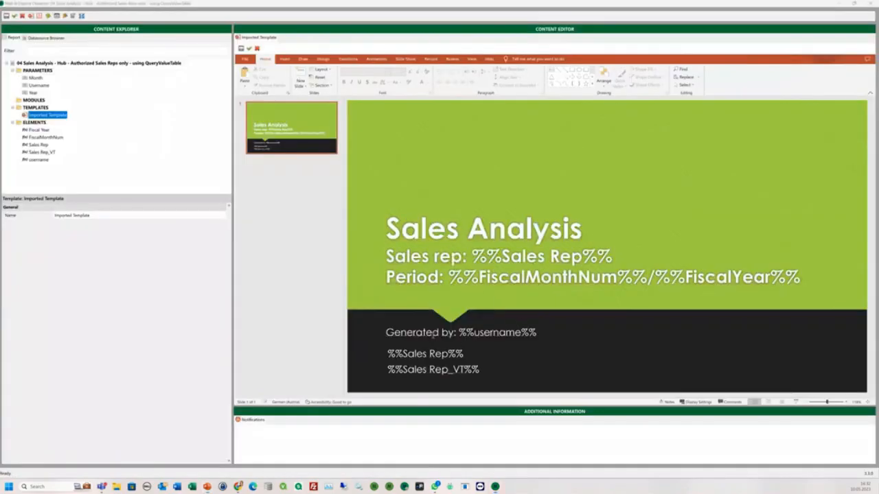
{"action": "left_click", "coordinate": [434, 332]}
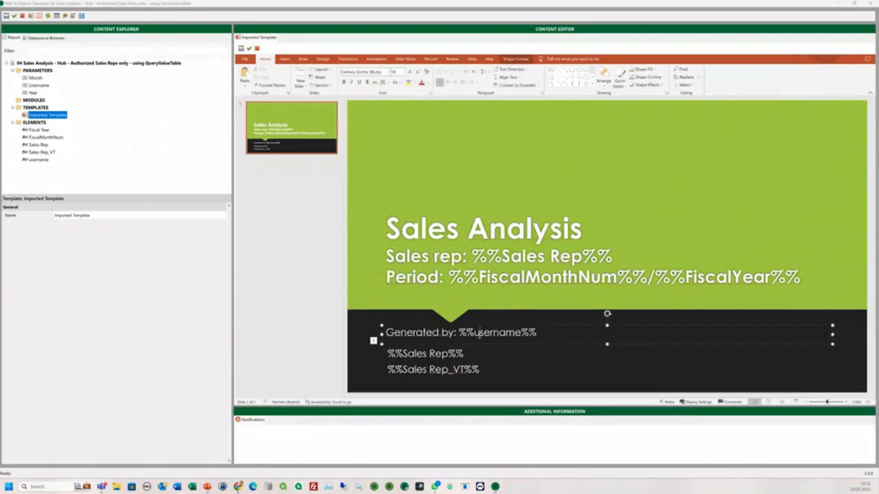
{"action": "left_click", "coordinate": [431, 353]}
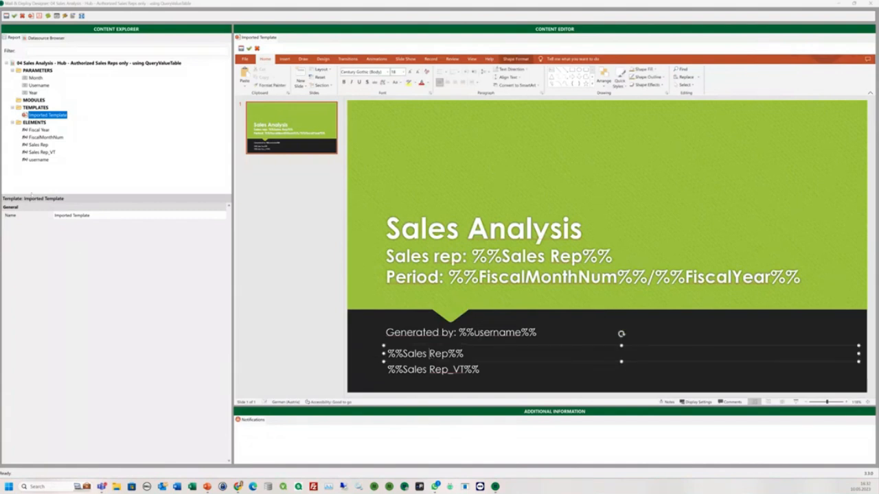
{"action": "left_click", "coordinate": [440, 370]}
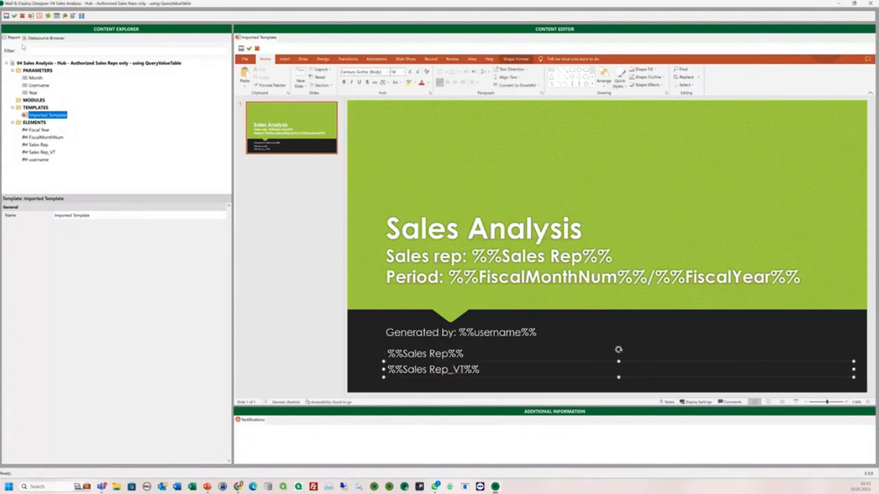
Review the report's Fiscal Year and FiscalMonthNum filters without changing them.
{"action": "left_click", "coordinate": [40, 64]}
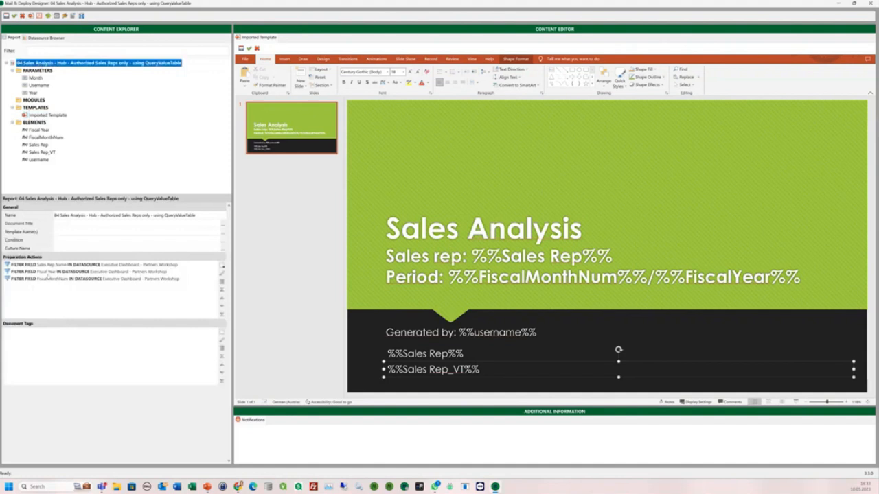
{"action": "double_click", "coordinate": [48, 272]}
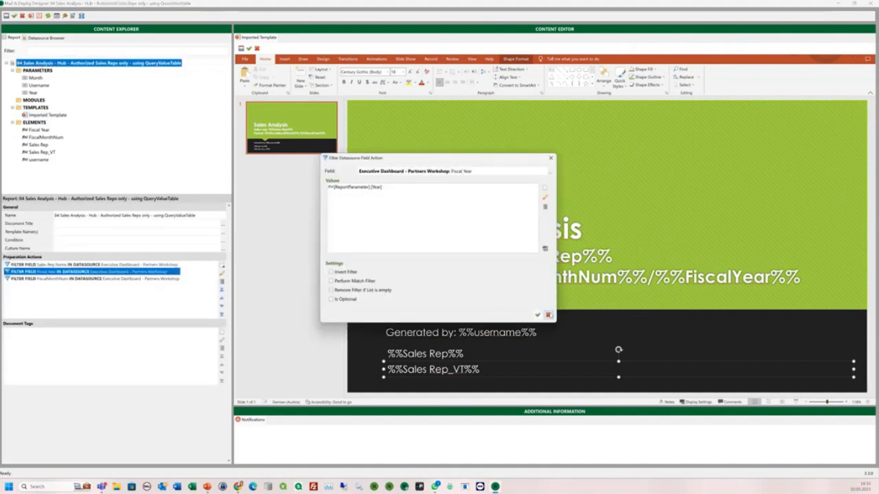
{"action": "left_click", "coordinate": [548, 315]}
{"action": "double_click", "coordinate": [48, 278]}
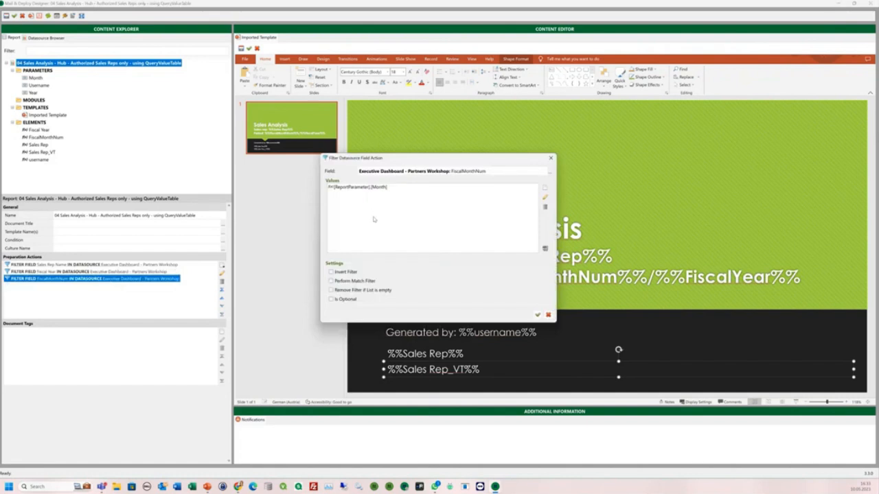
{"action": "left_click", "coordinate": [548, 315]}
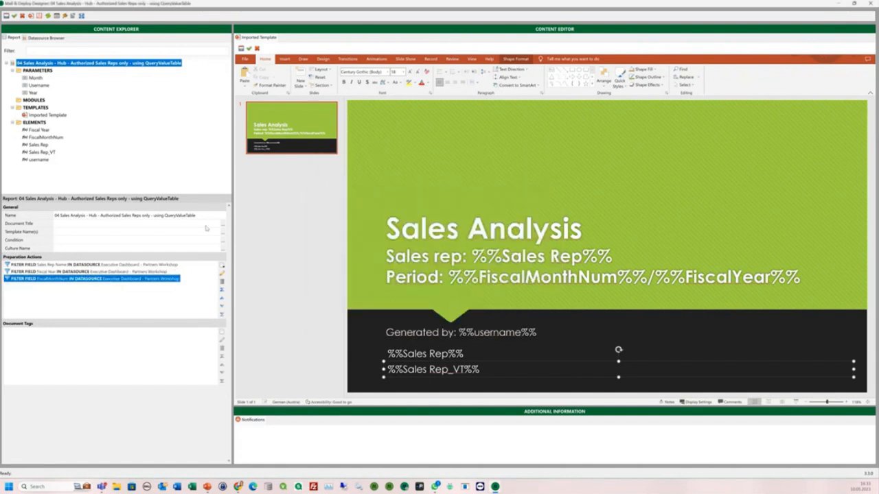
Inspect the Fiscal Year, FiscalMonthNum and Sales Rep elements and open the Sales Rep value expression.
{"action": "left_click", "coordinate": [43, 130]}
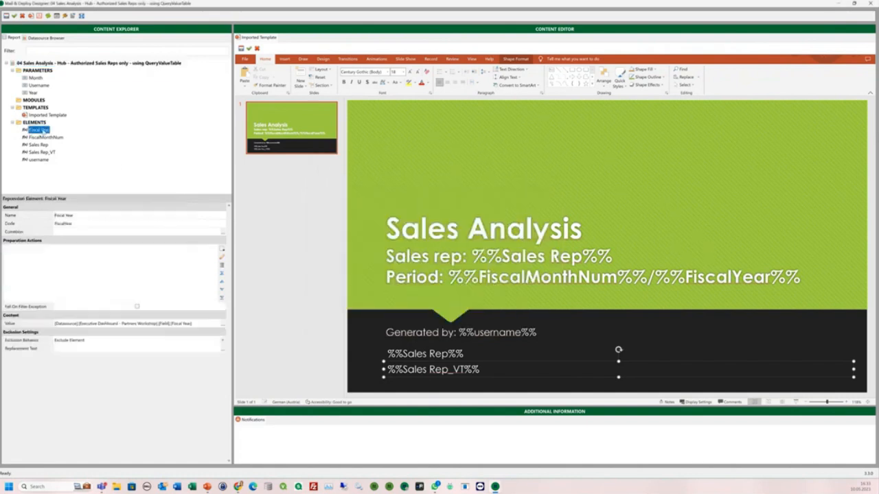
{"action": "left_click", "coordinate": [41, 137]}
{"action": "left_click", "coordinate": [38, 145]}
{"action": "left_click", "coordinate": [223, 323]}
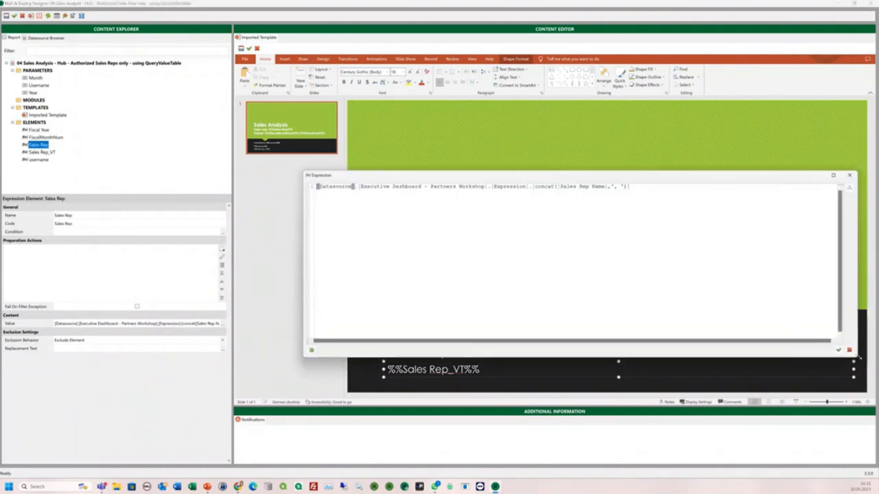